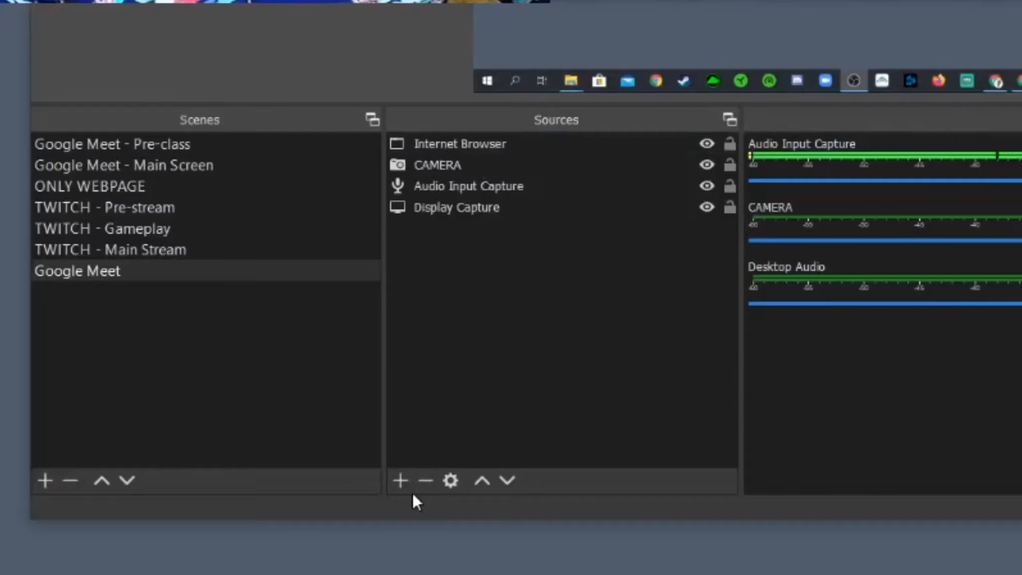
# Add a new Image source named GIF to the Google Meet scene.
pyautogui.click(406, 485)
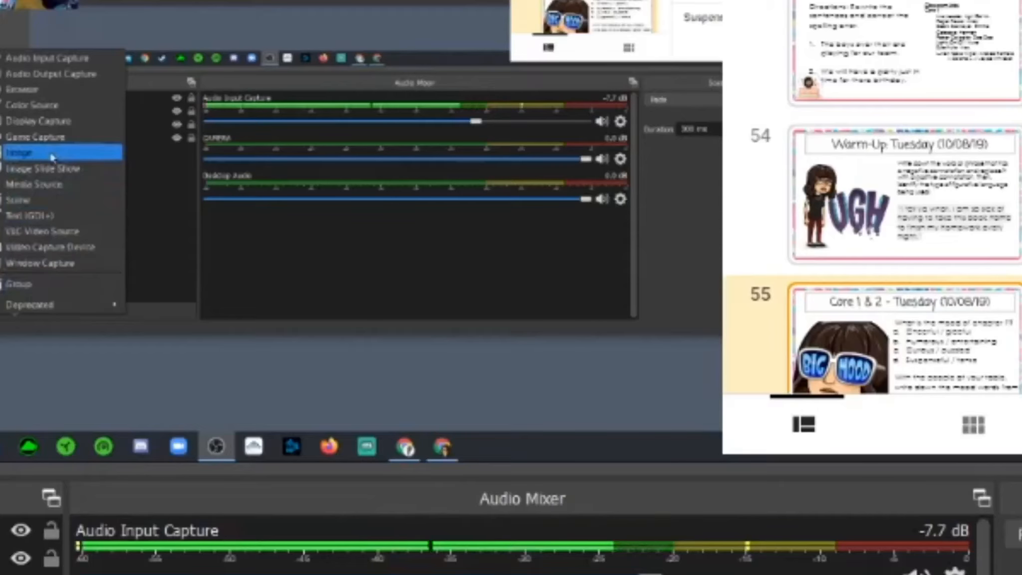
pyautogui.click(515, 231)
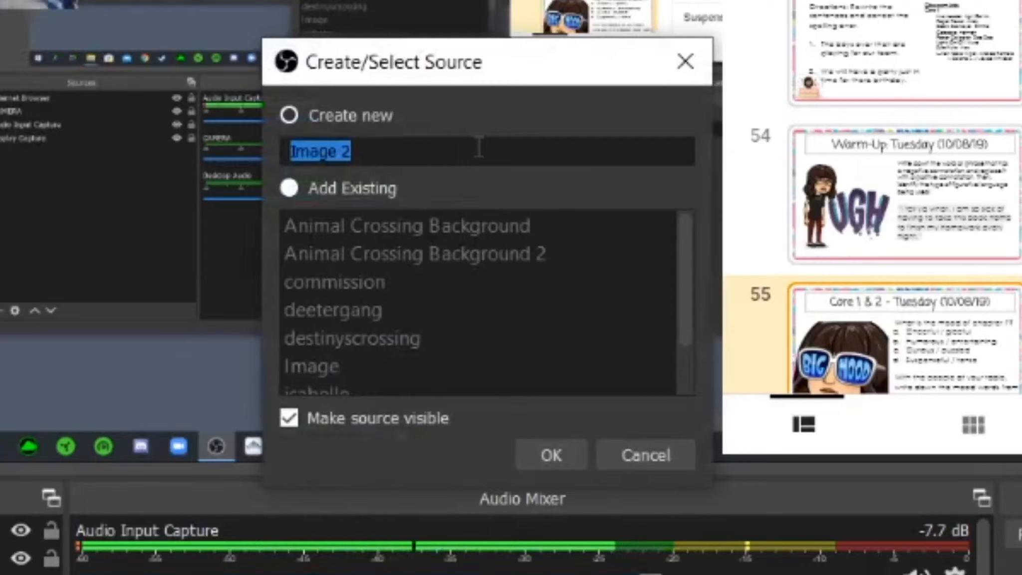
pyautogui.write('GIF')
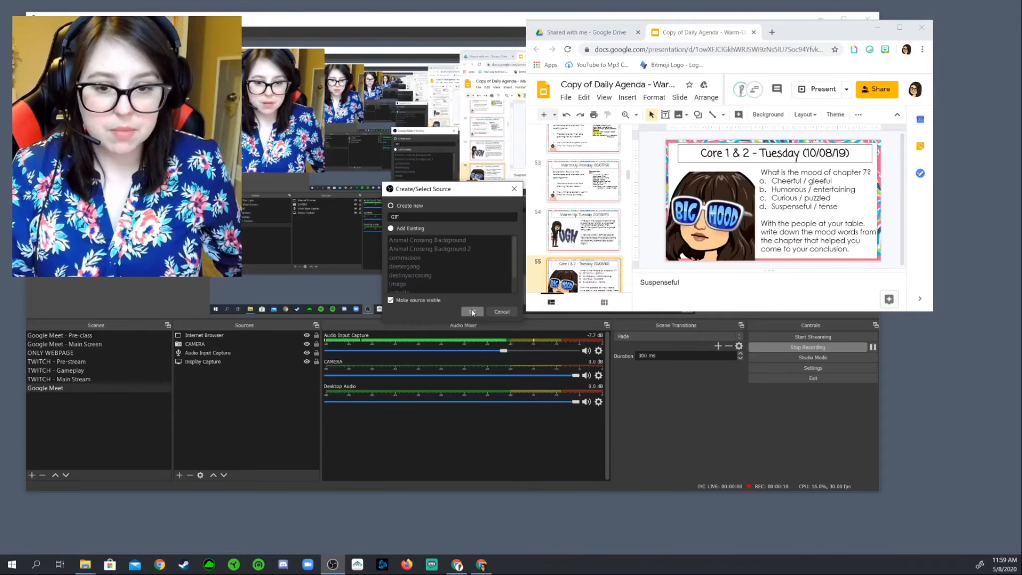
pyautogui.click(472, 312)
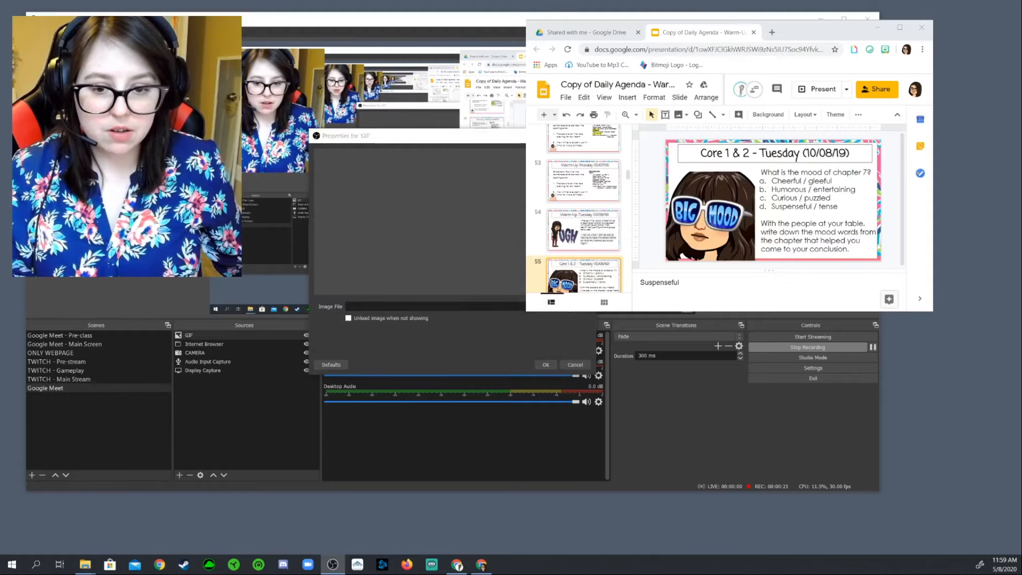
# Load animal-crossing-present-png-6.gif from the Desktop and move it to the bottom-right corner.
pyautogui.click(568, 304)
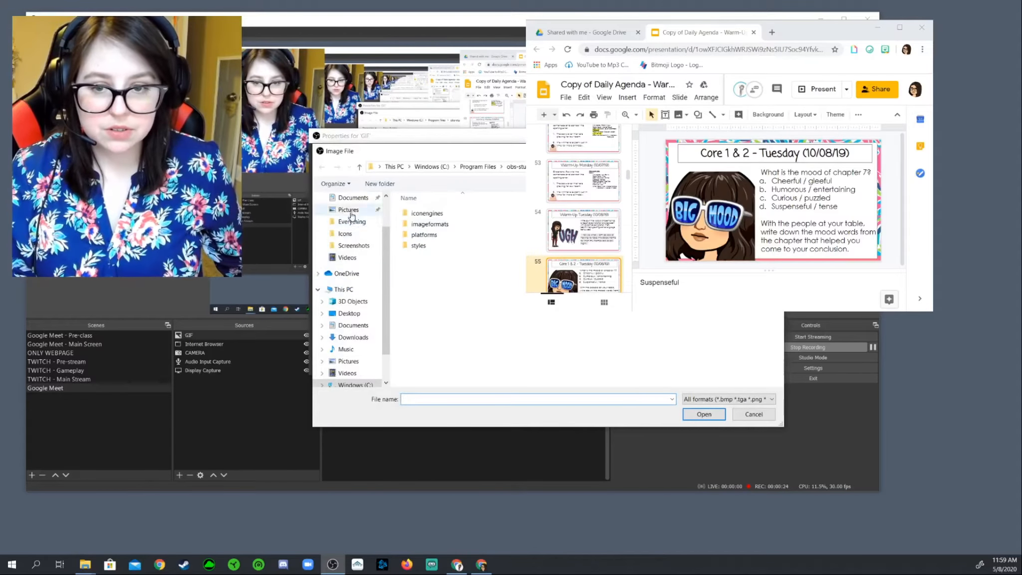
pyautogui.click(349, 313)
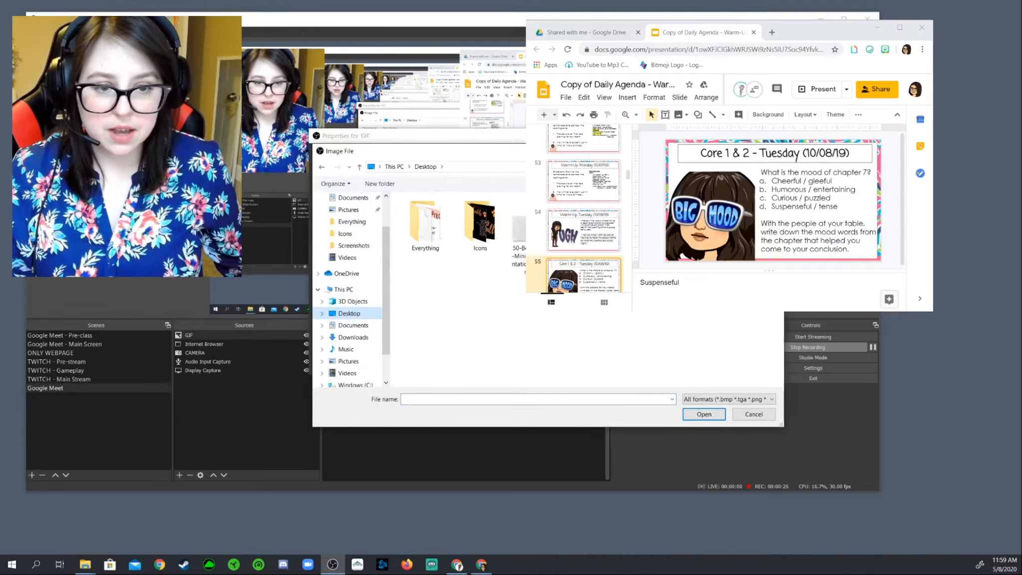
pyautogui.press('Return')
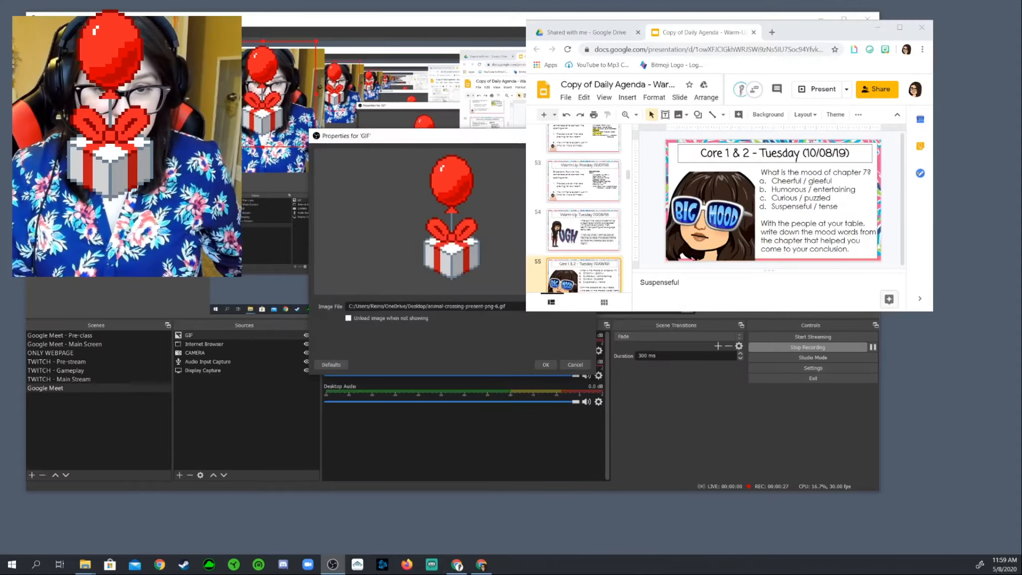
pyautogui.click(546, 365)
pyautogui.moveTo(289, 123); pyautogui.dragTo(640, 265)
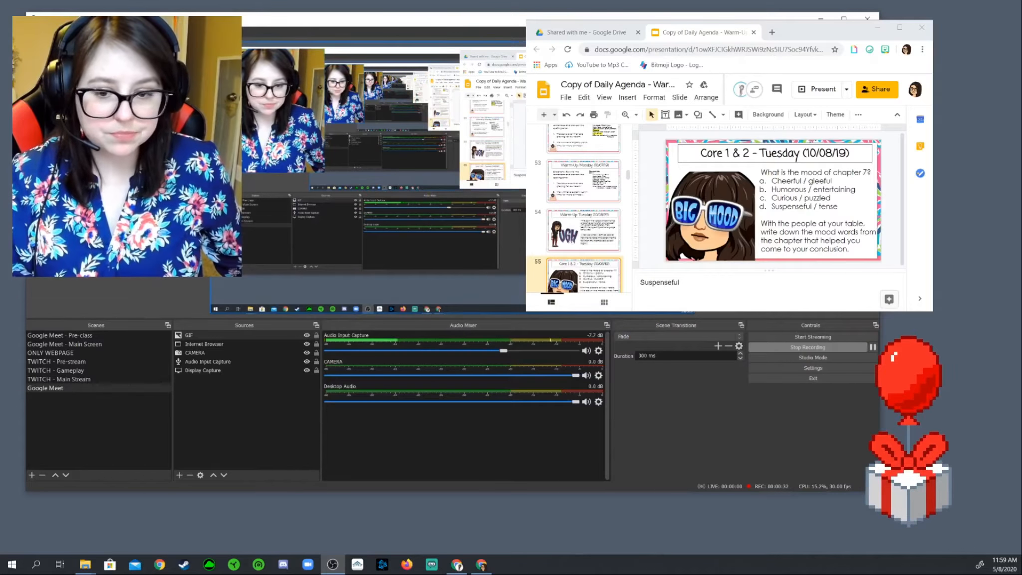
# Add an Image 2 source with the In Our Virtual Classroom poster, placed up and left.
pyautogui.click(179, 475)
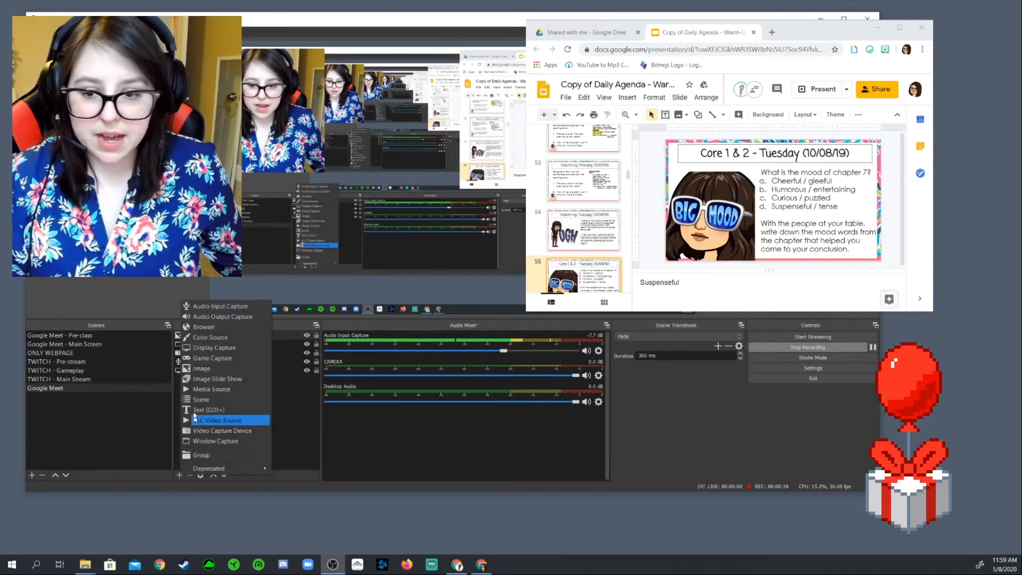
pyautogui.click(229, 372)
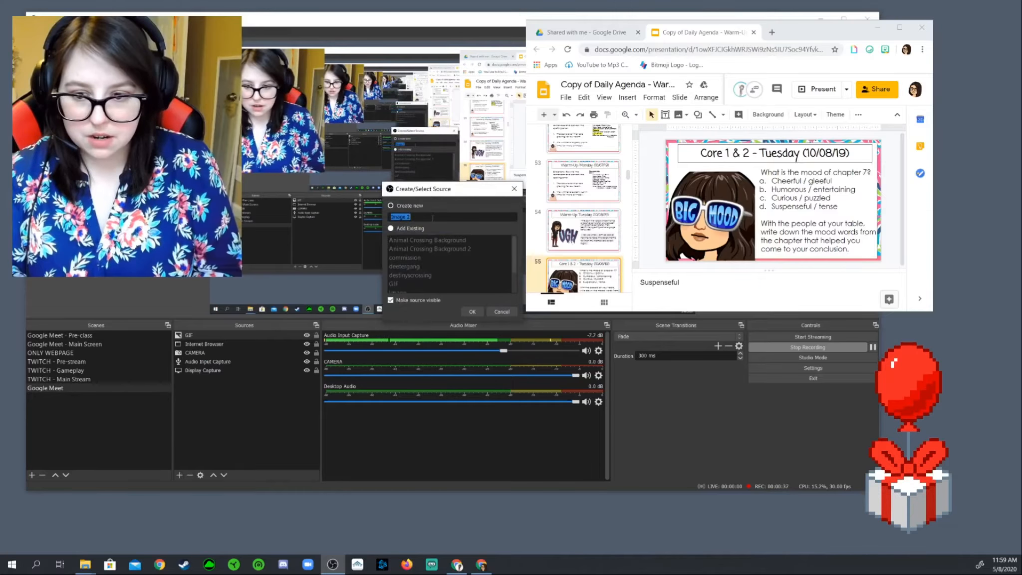
pyautogui.press('Return')
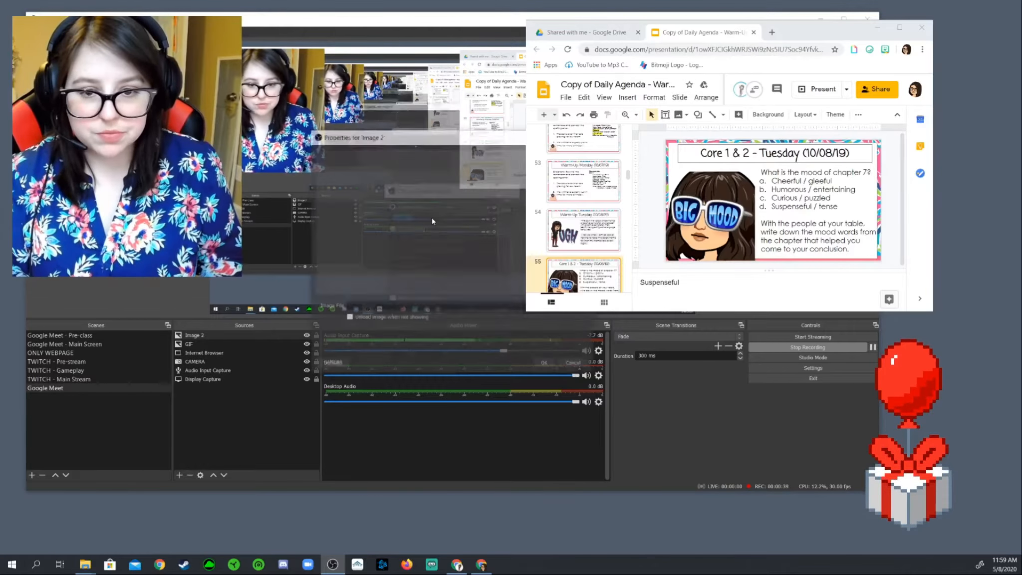
pyautogui.click(567, 306)
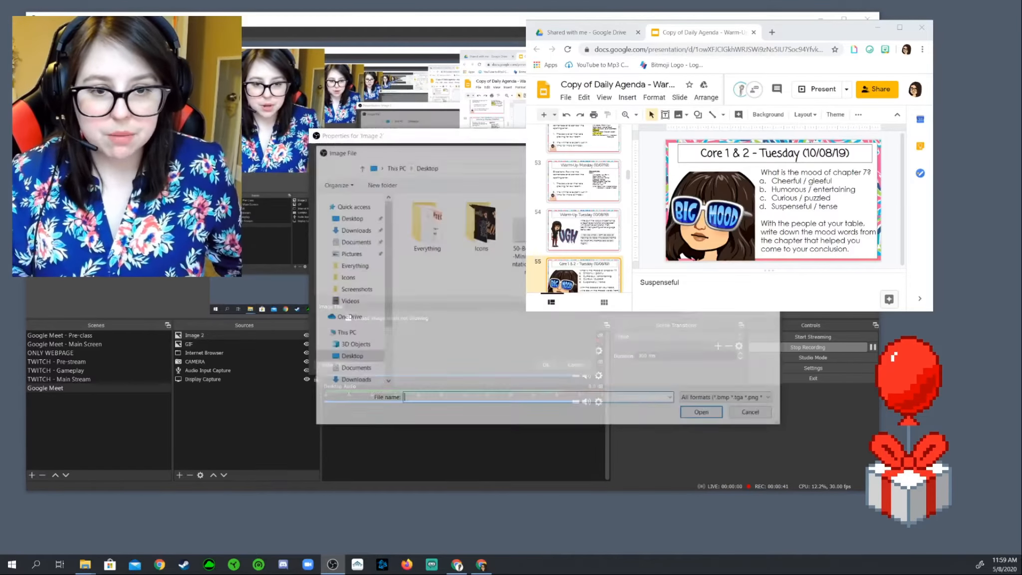
pyautogui.doubleClick(590, 224)
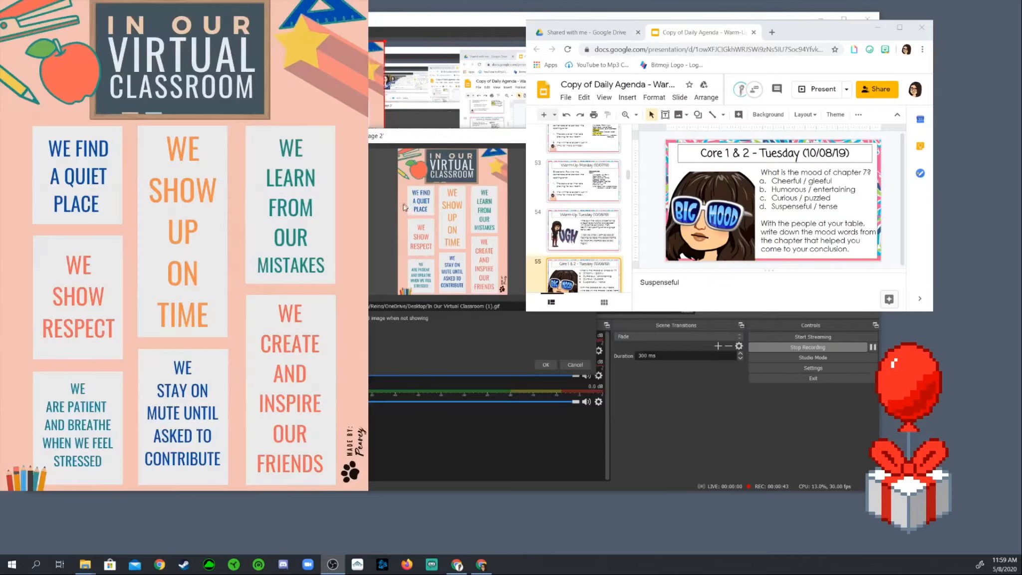
pyautogui.click(546, 363)
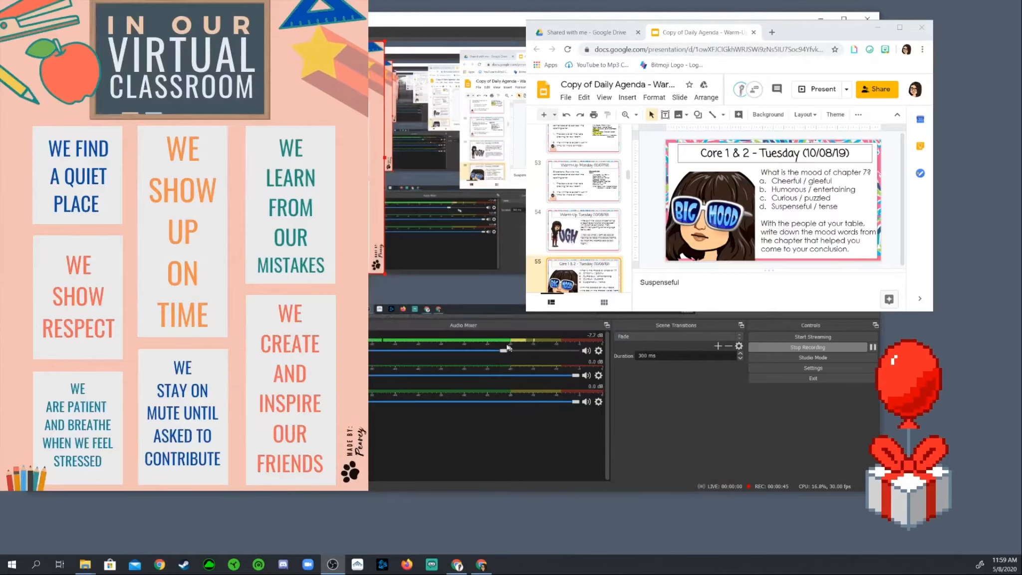
pyautogui.moveTo(382, 273); pyautogui.dragTo(517, 279)
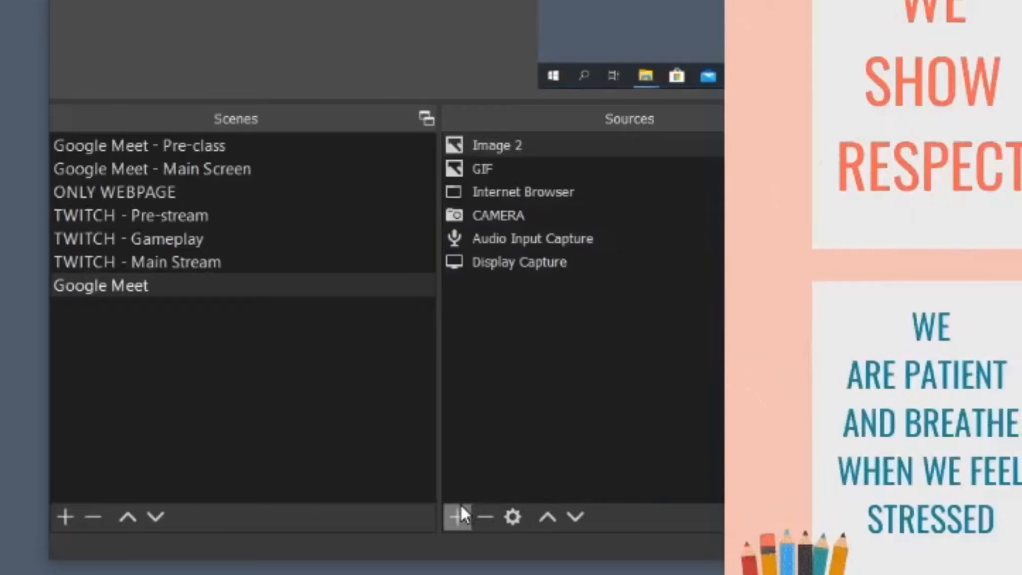
# Add a lavender Colored Box colour source and reposition it in the preview.
pyautogui.click(179, 475)
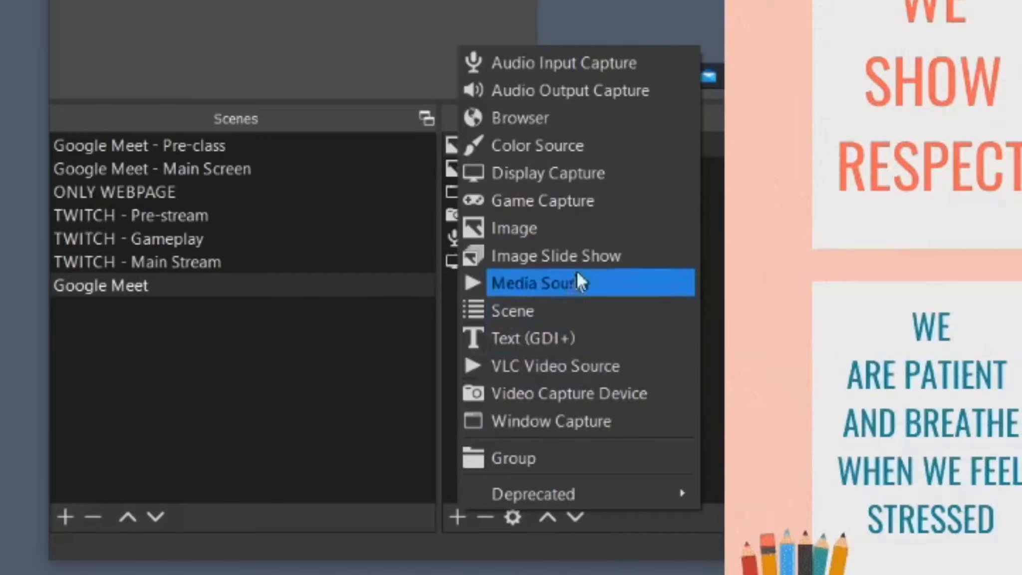
pyautogui.click(581, 147)
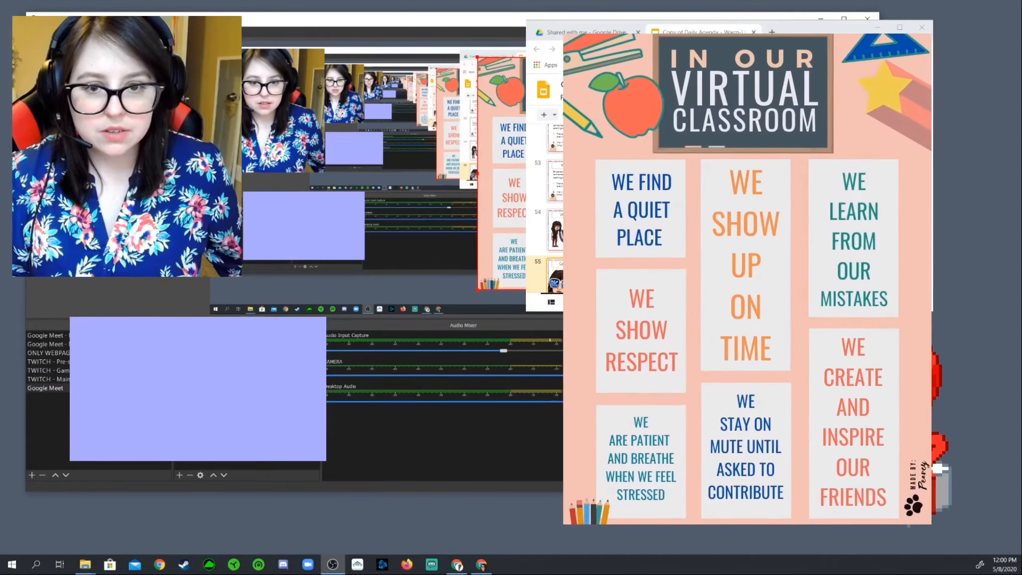
pyautogui.moveTo(313, 231); pyautogui.dragTo(411, 198)
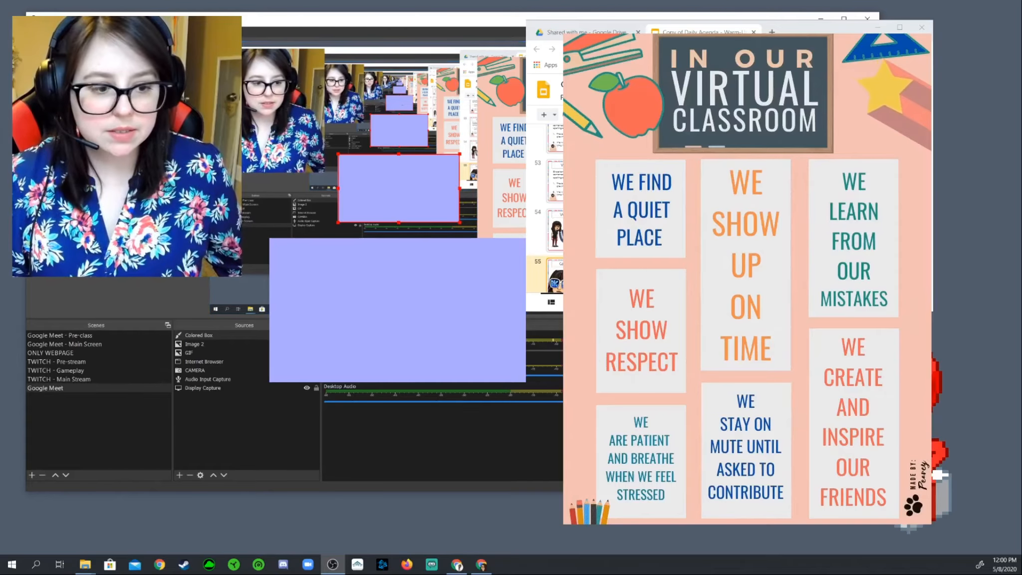
pyautogui.moveTo(452, 206); pyautogui.dragTo(369, 164)
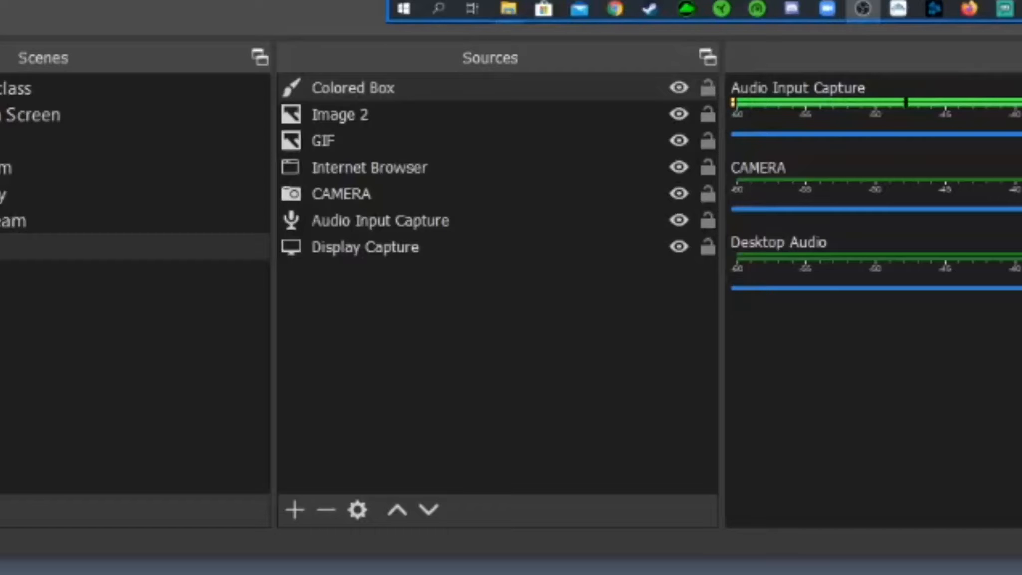
# Move Colored Box below CAMERA, stretch it to frame the webcam, and shrink the poster.
pyautogui.moveTo(374, 87); pyautogui.dragTo(376, 207)
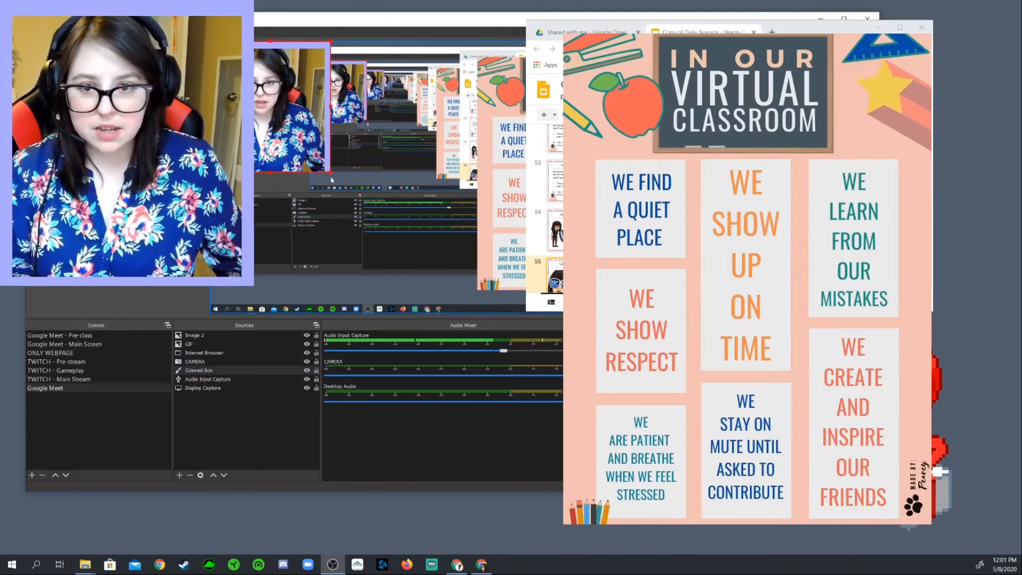
pyautogui.moveTo(331, 180); pyautogui.dragTo(335, 182)
pyautogui.click(574, 225)
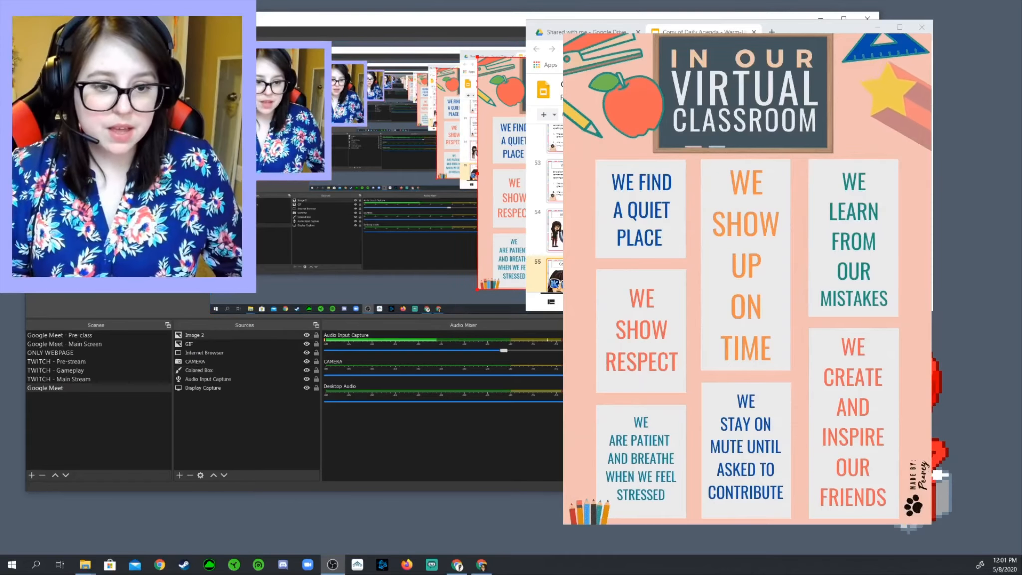
pyautogui.moveTo(651, 289); pyautogui.dragTo(551, 156)
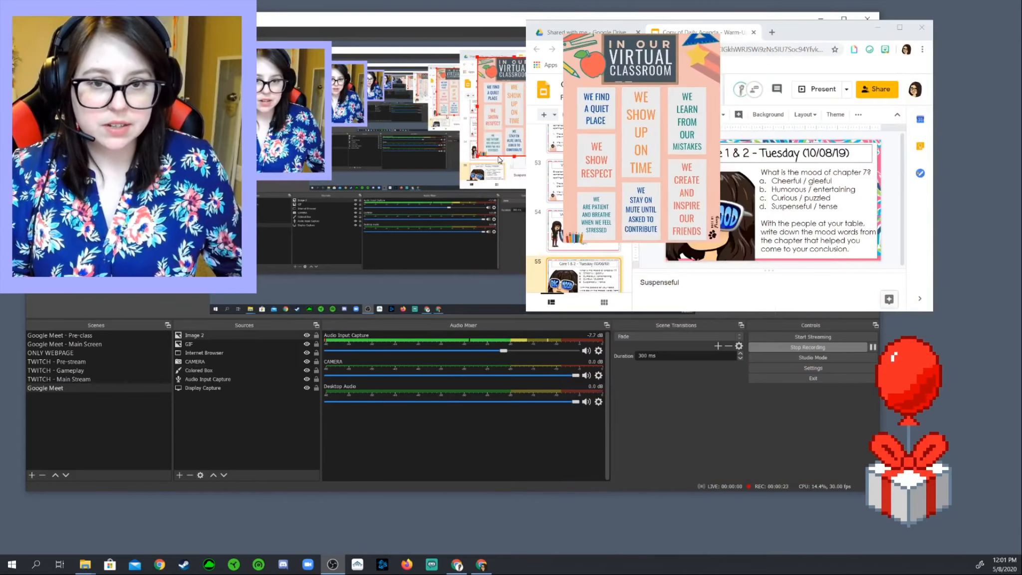
# Resize the poster at lower left, enlarge the browser window, and move the slides aside.
pyautogui.moveTo(524, 105); pyautogui.dragTo(241, 234)
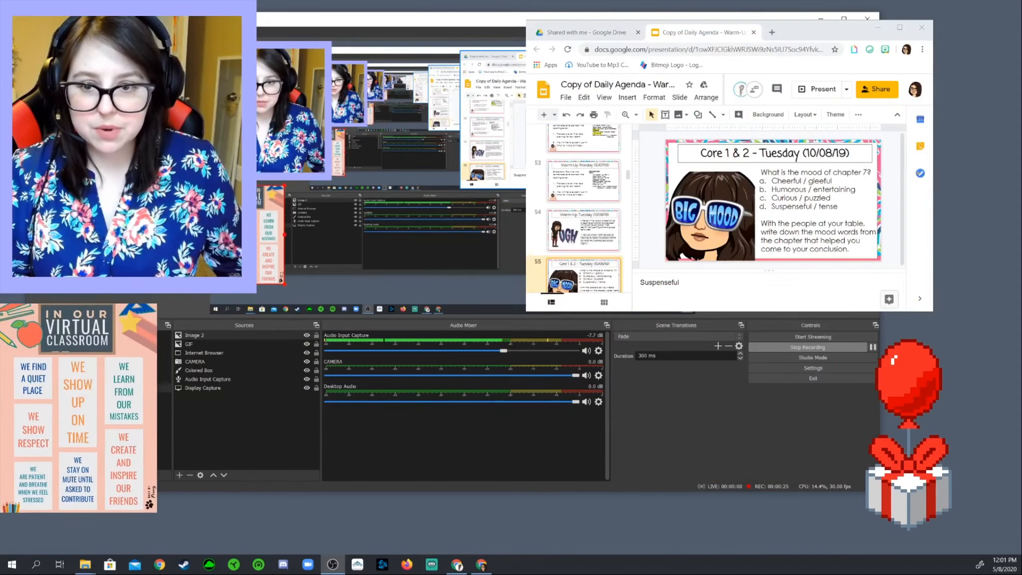
pyautogui.moveTo(287, 285); pyautogui.dragTo(312, 297)
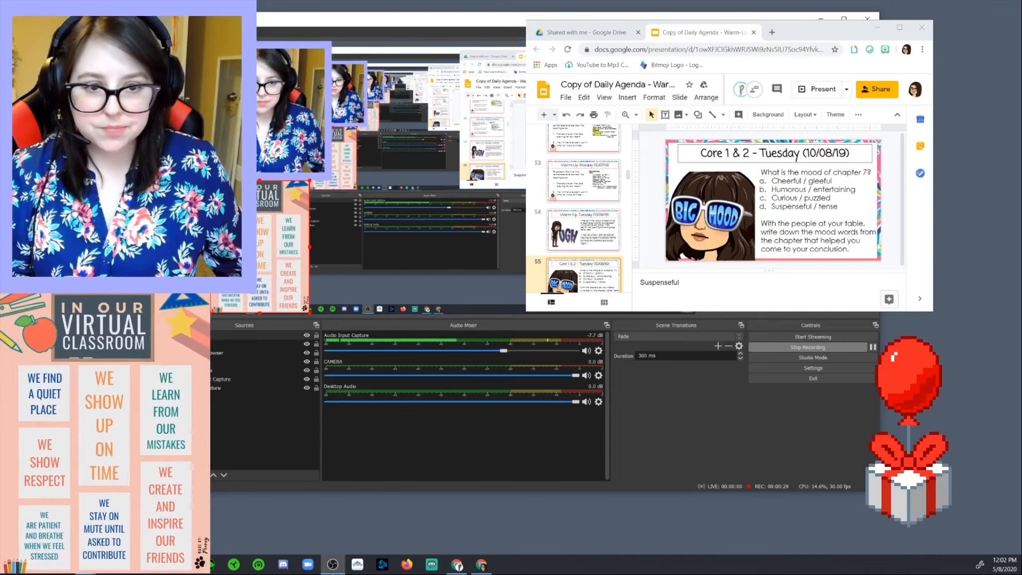
pyautogui.moveTo(574, 133); pyautogui.dragTo(617, 124)
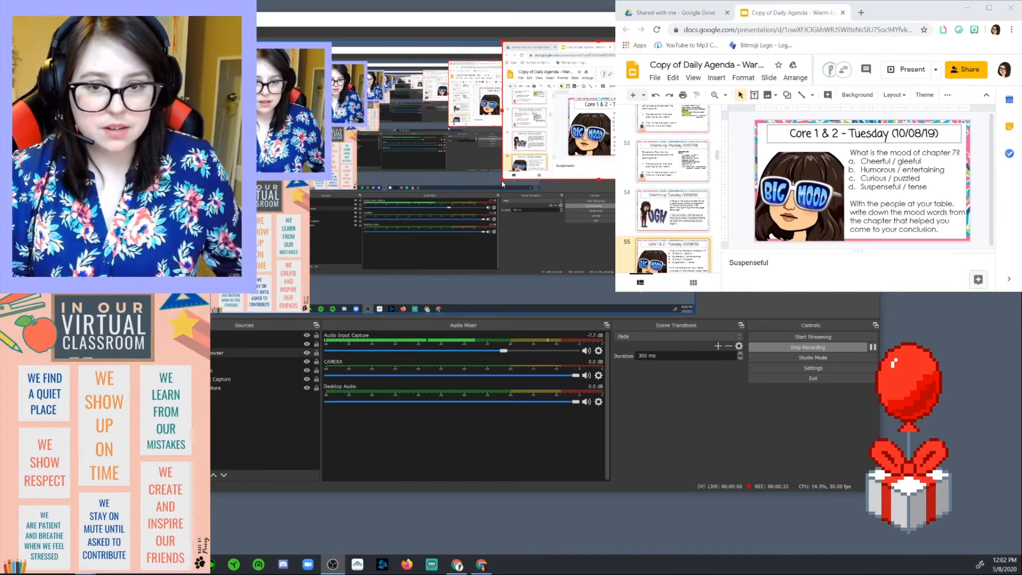
pyautogui.moveTo(502, 184); pyautogui.dragTo(331, 306)
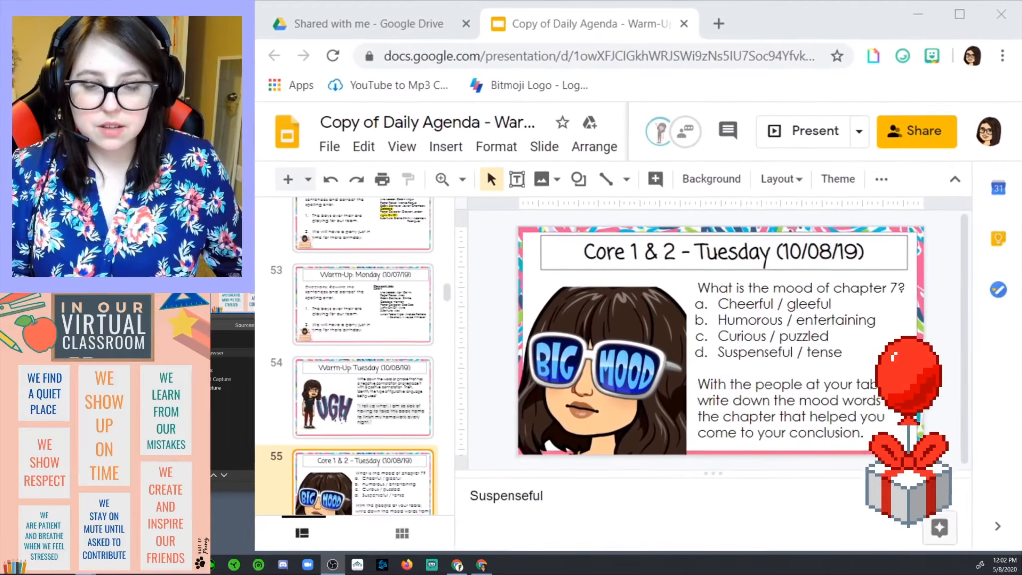
pyautogui.moveTo(479, 192)
pyautogui.mouseDown()
pyautogui.moveTo(395, 189)
pyautogui.moveTo(480, 192)
pyautogui.mouseUp()
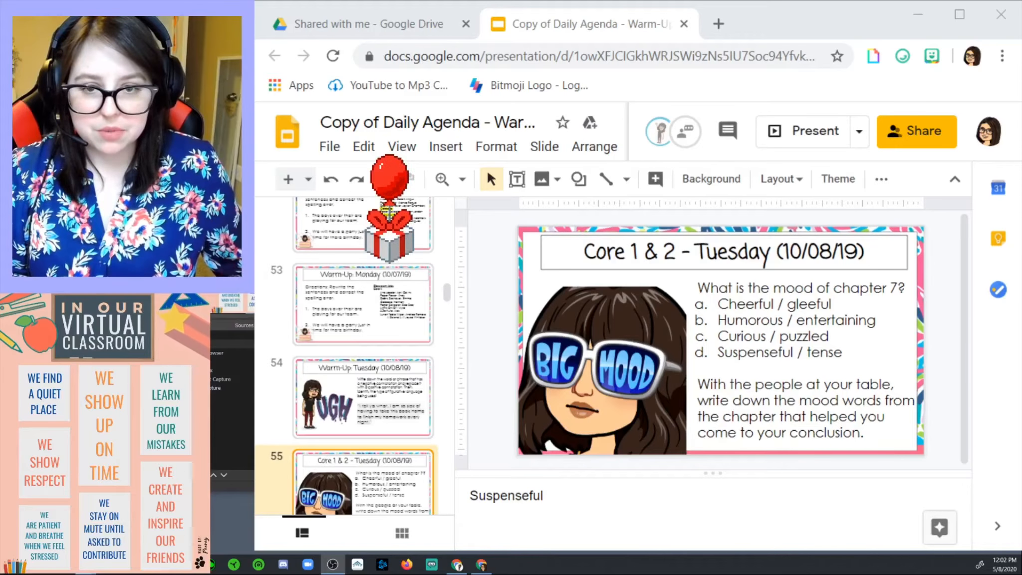
pyautogui.moveTo(499, 125); pyautogui.dragTo(559, 112)
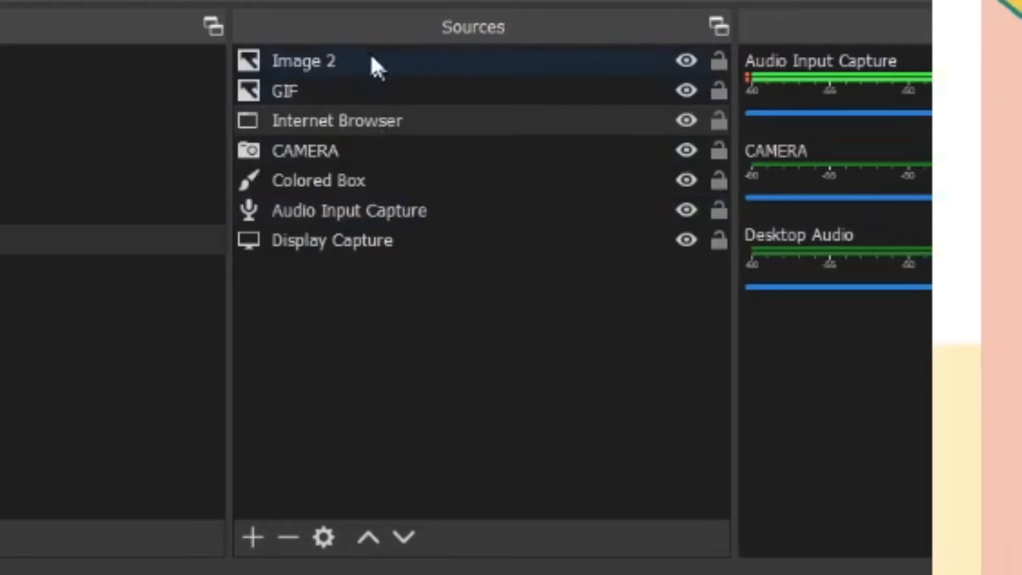
# Move Internet Browser above GIF so it ranks second in the Sources list.
pyautogui.moveTo(349, 119); pyautogui.dragTo(341, 91)
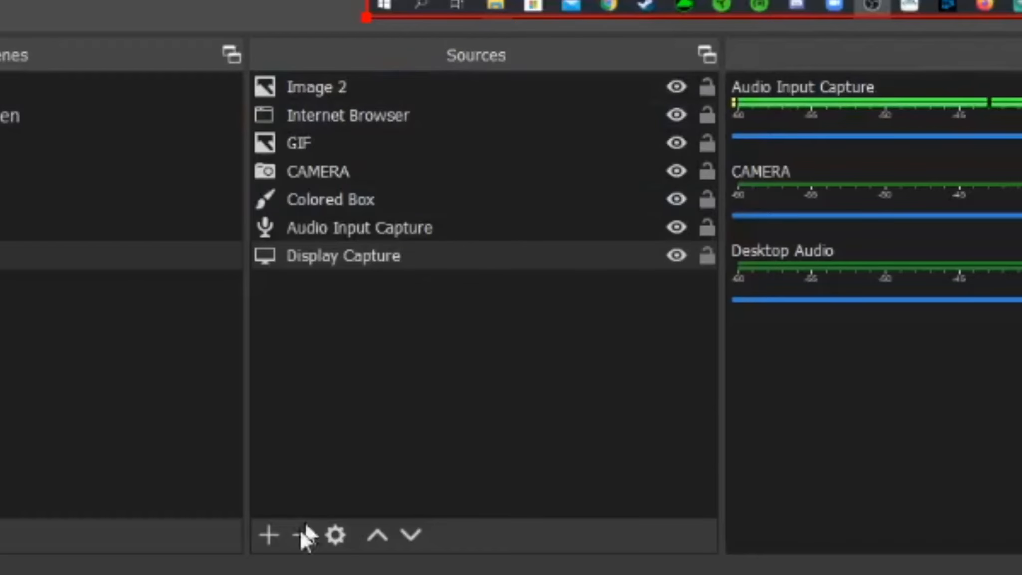
# Add a Text (GDI+) source named Text to the scene.
pyautogui.click(272, 534)
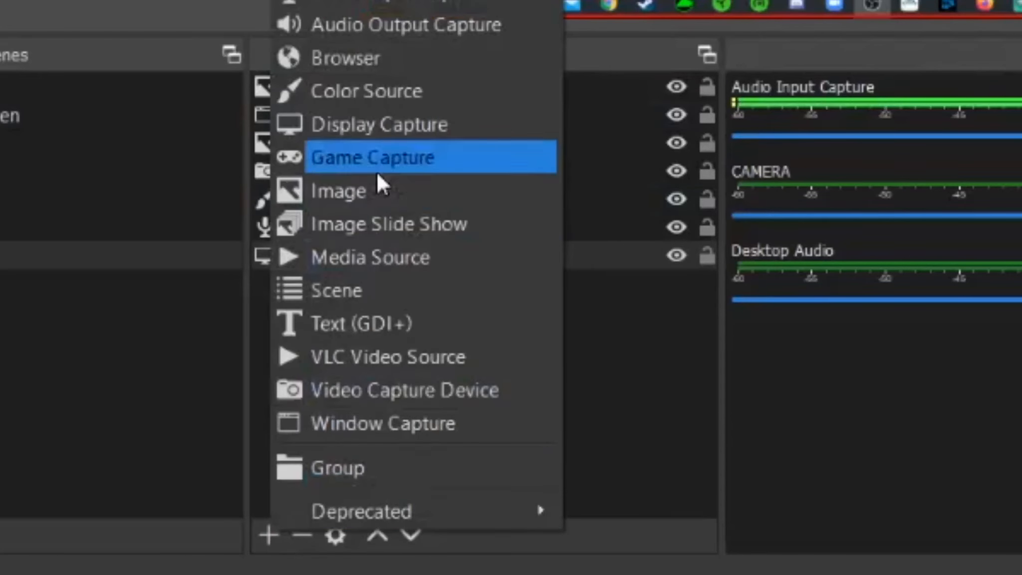
pyautogui.click(374, 331)
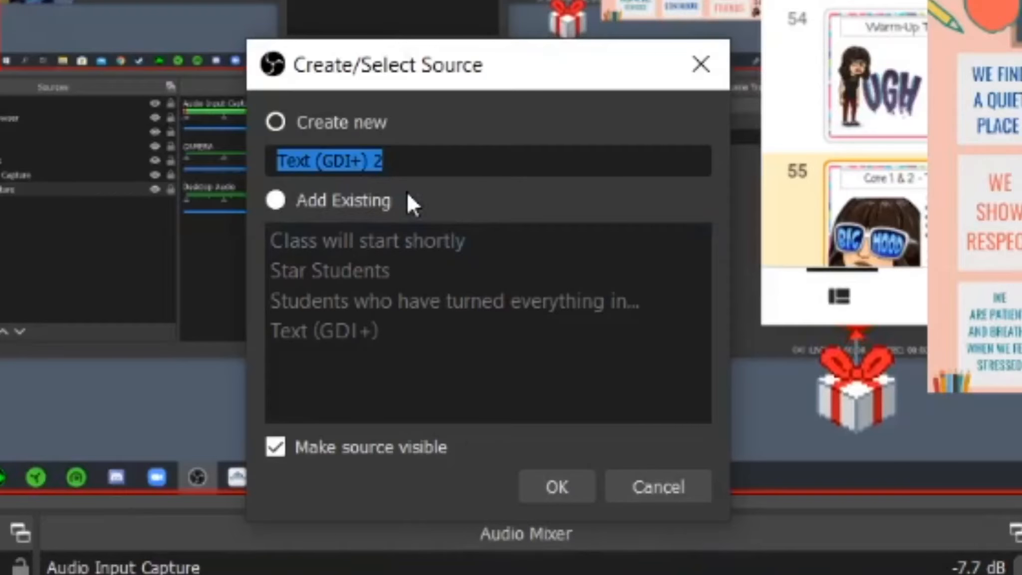
pyautogui.write('Te')
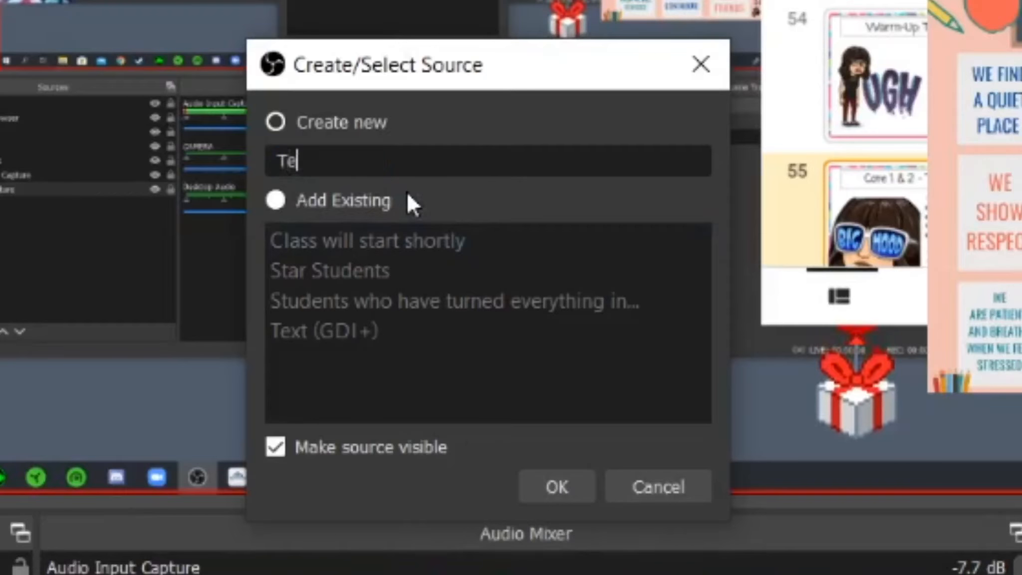
pyautogui.write('xt')
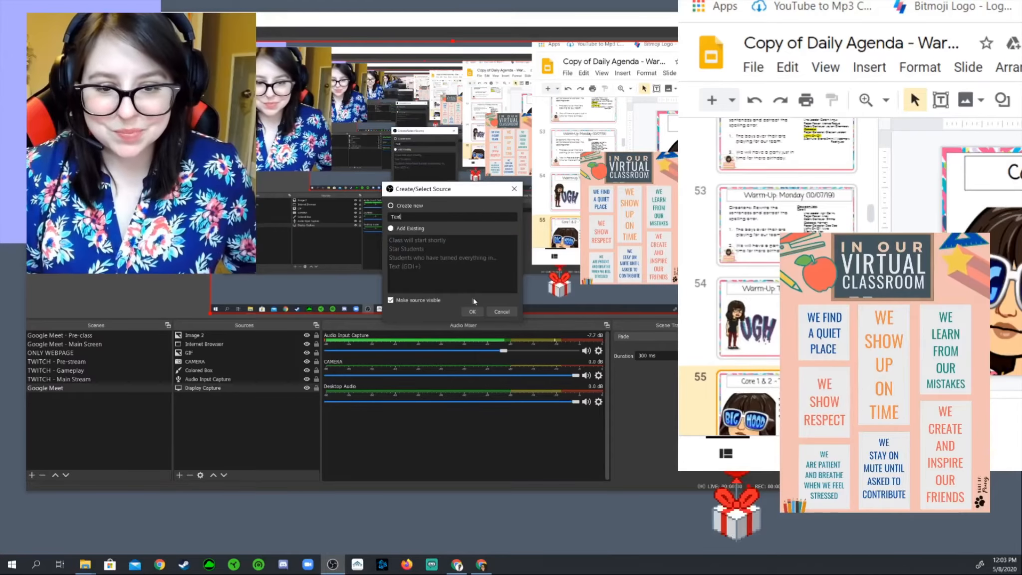
pyautogui.press('Return')
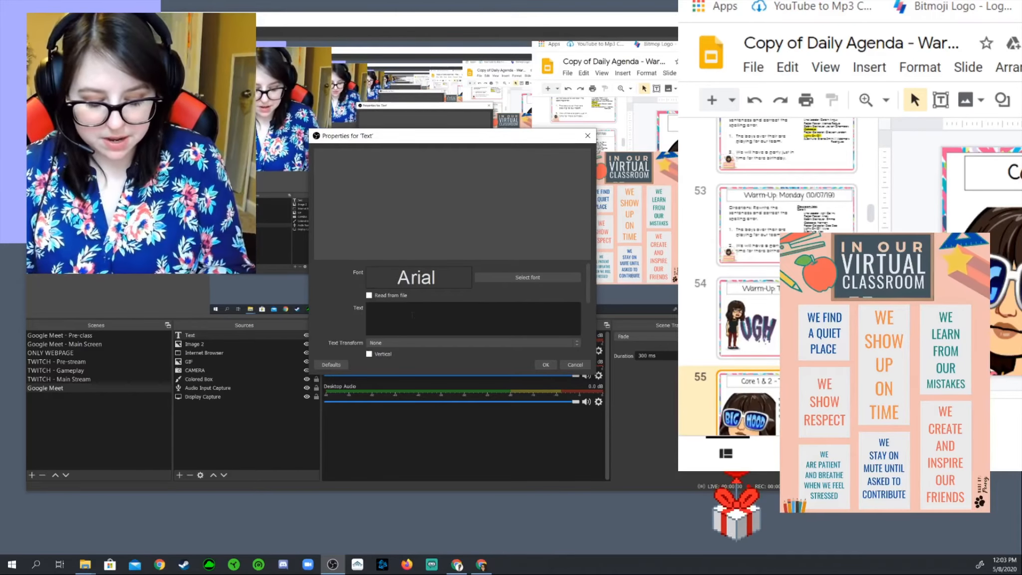
# Enter the banner text 'Writing assignment due @ 11:59 PM on Sunday!'.
pyautogui.write('Writing assign')
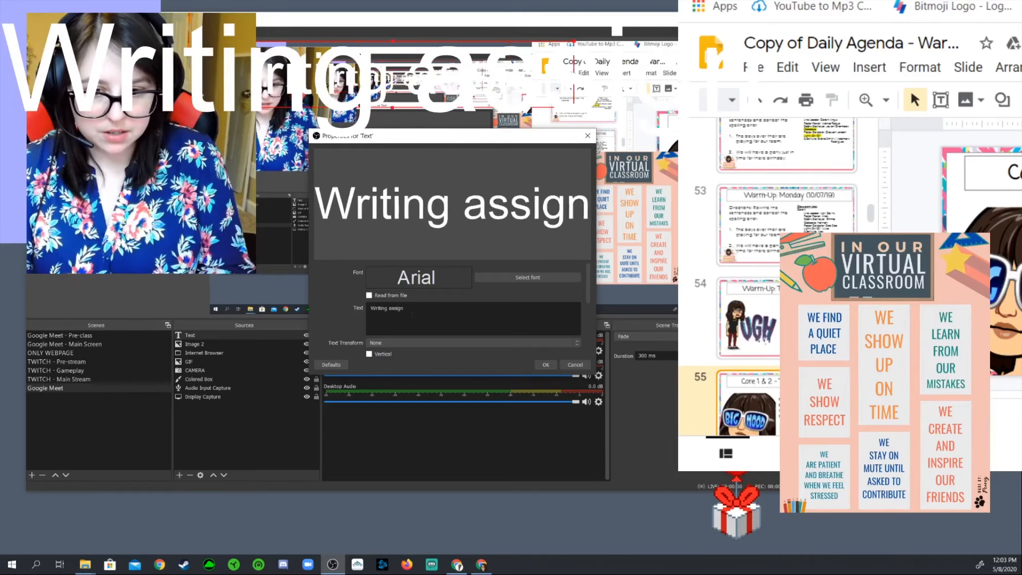
pyautogui.write('ment')
pyautogui.press('BackSpace')
pyautogui.write('nt due')
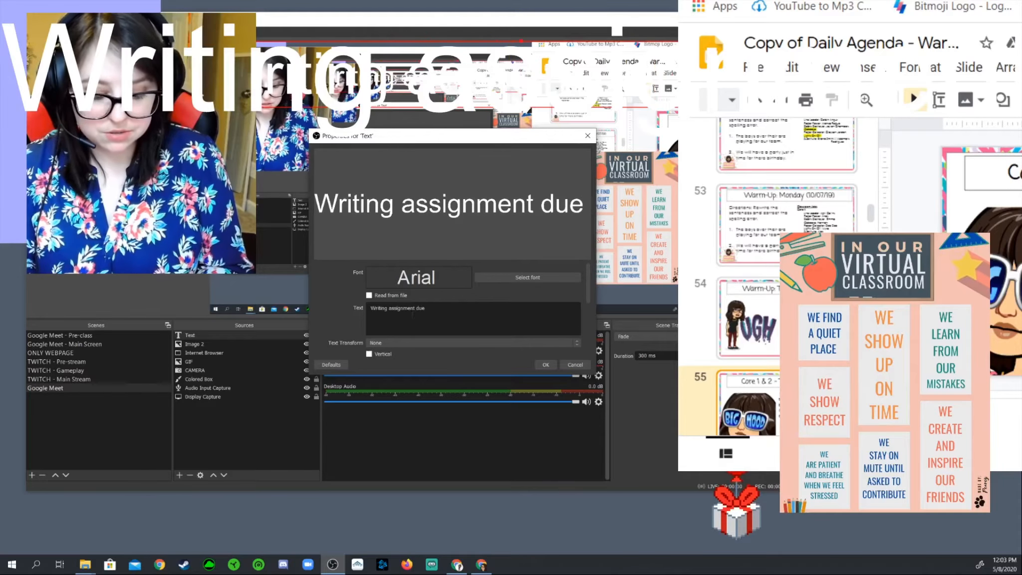
pyautogui.write(' @ 11:59')
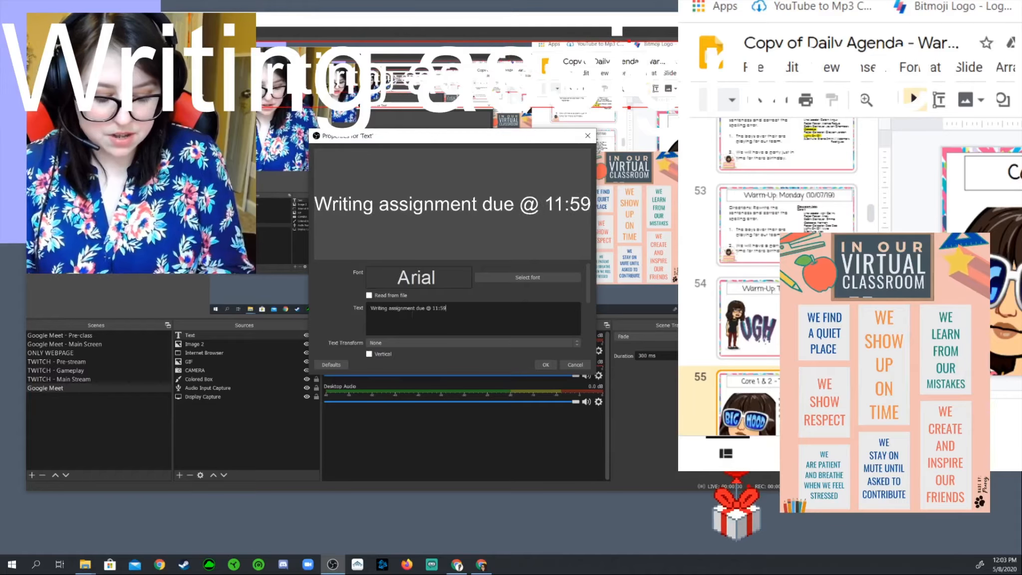
pyautogui.write(' PM on Su')
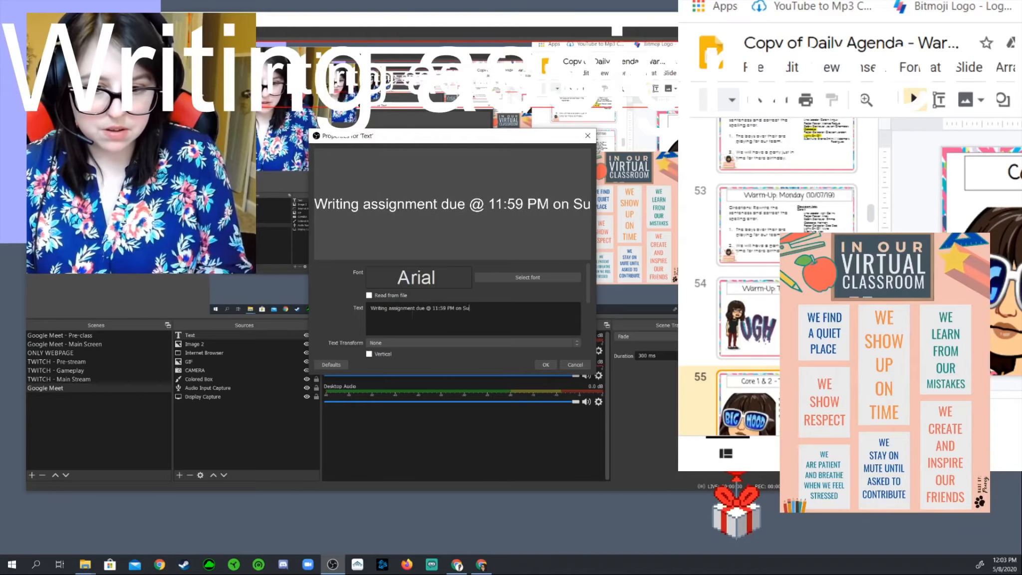
pyautogui.write('nday!')
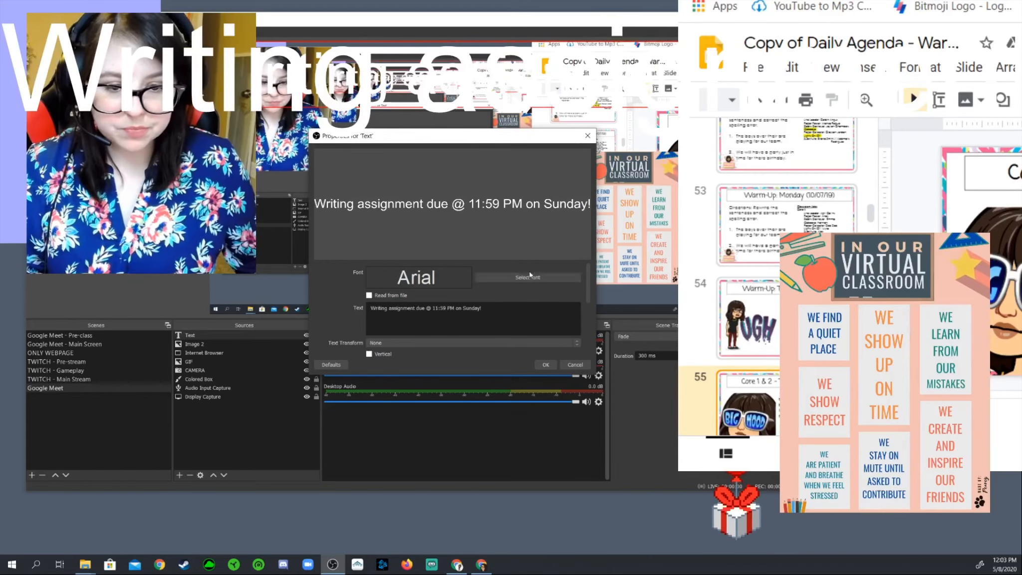
pyautogui.click(530, 275)
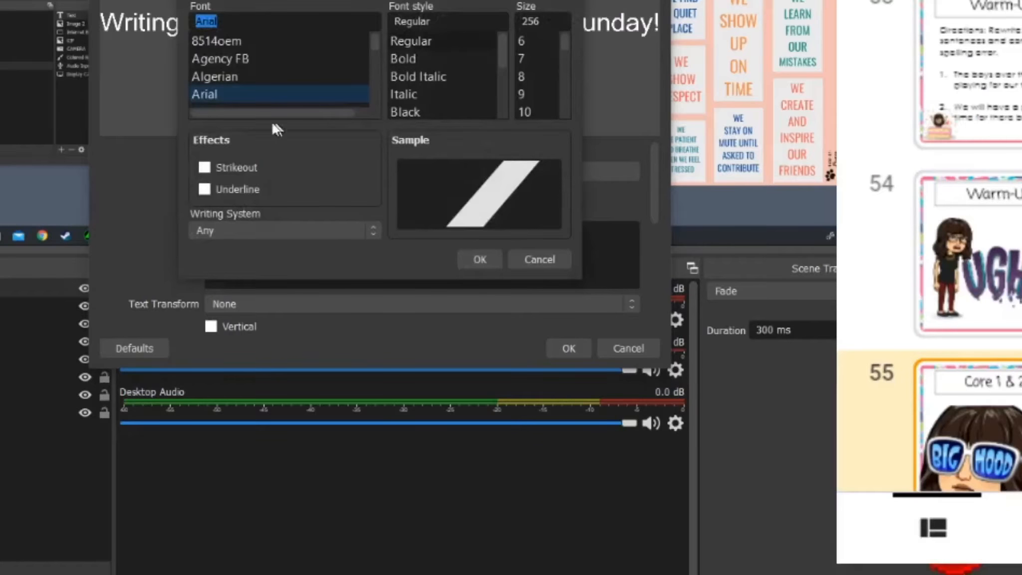
# Enlarge the font chooser, preview Eras Medium ITC and Freestyle Script, and set size 28.
pyautogui.scroll(-6, 233, 73)
pyautogui.moveTo(575, 282); pyautogui.dragTo(746, 569)
pyautogui.scroll(-9, 324, 219)
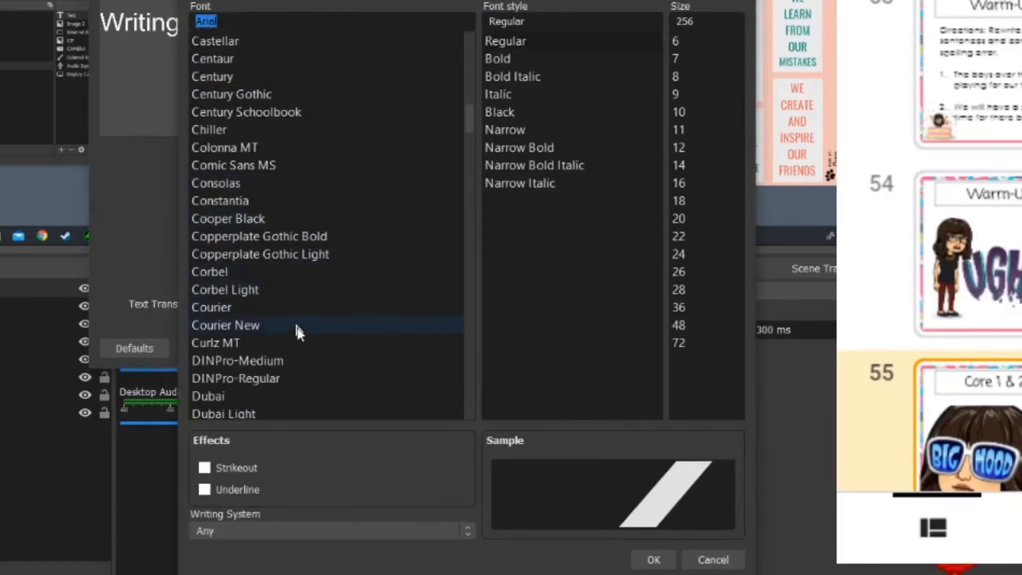
pyautogui.scroll(-3, 296, 325)
pyautogui.click(273, 260)
pyautogui.scroll(-3, 274, 263)
pyautogui.click(277, 253)
pyautogui.scroll(-1, 299, 280)
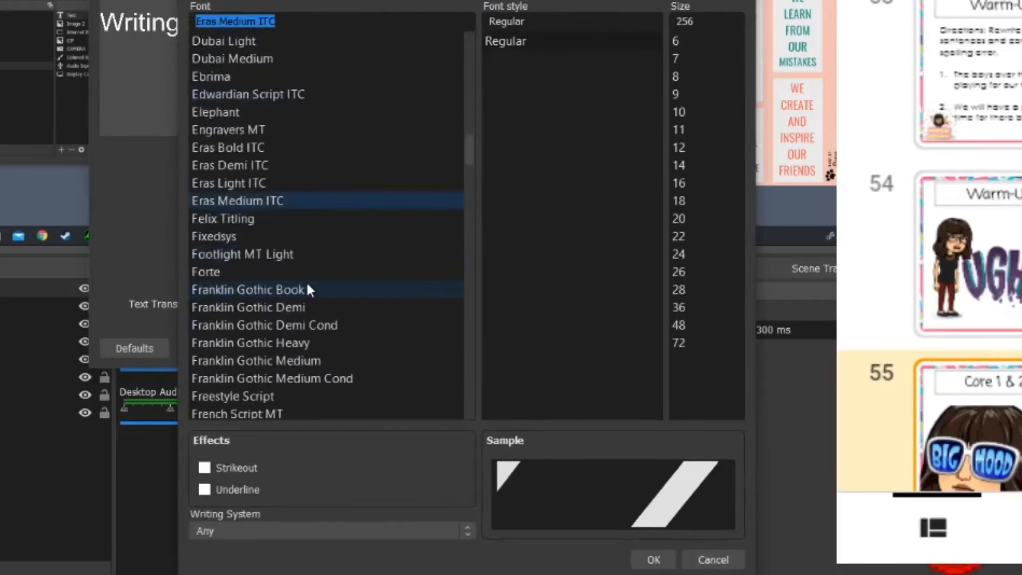
pyautogui.scroll(-2, 308, 290)
pyautogui.click(308, 289)
pyautogui.click(690, 146)
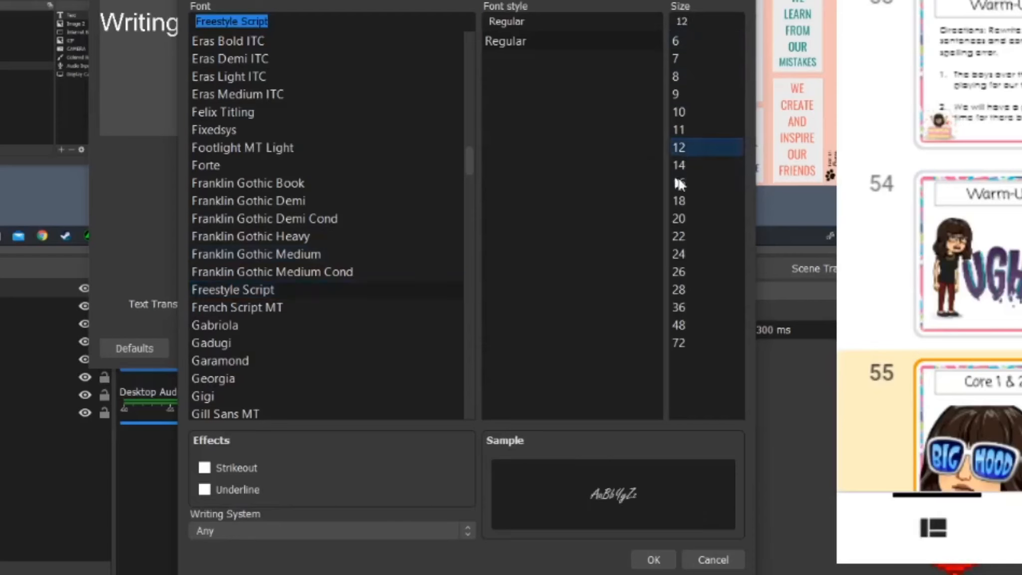
pyautogui.click(693, 201)
pyautogui.click(695, 254)
pyautogui.click(695, 290)
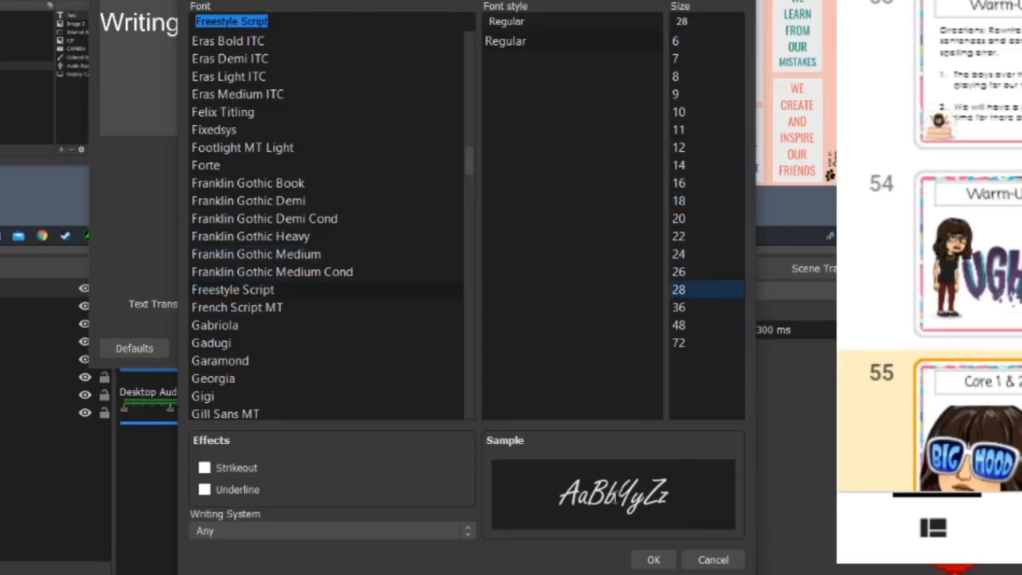
# After trying Garamond and Gigi, apply Gill Sans MT Condensed to the banner.
pyautogui.click(264, 367)
pyautogui.scroll(-2, 261, 350)
pyautogui.click(253, 291)
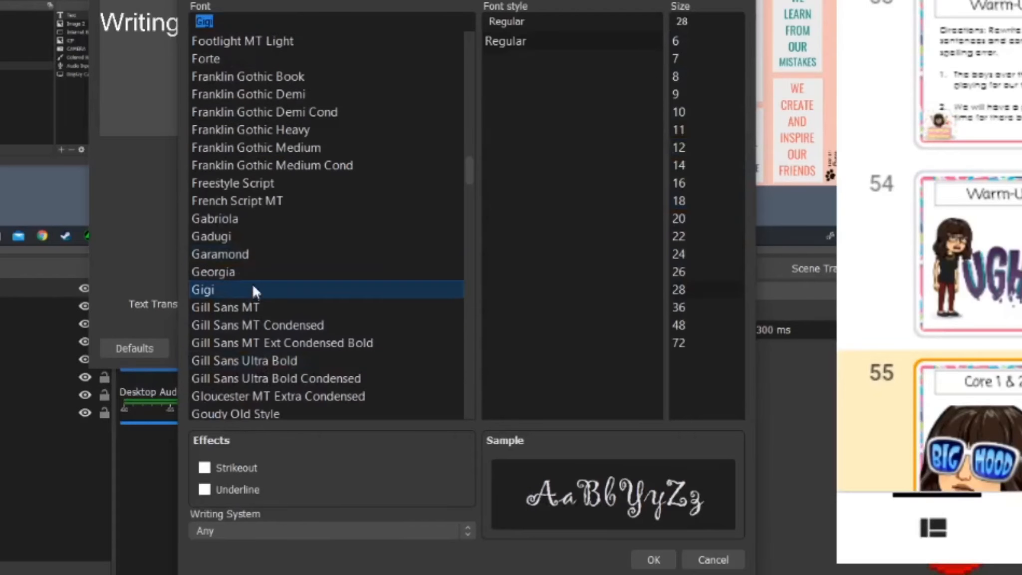
pyautogui.scroll(-2, 254, 277)
pyautogui.click(259, 235)
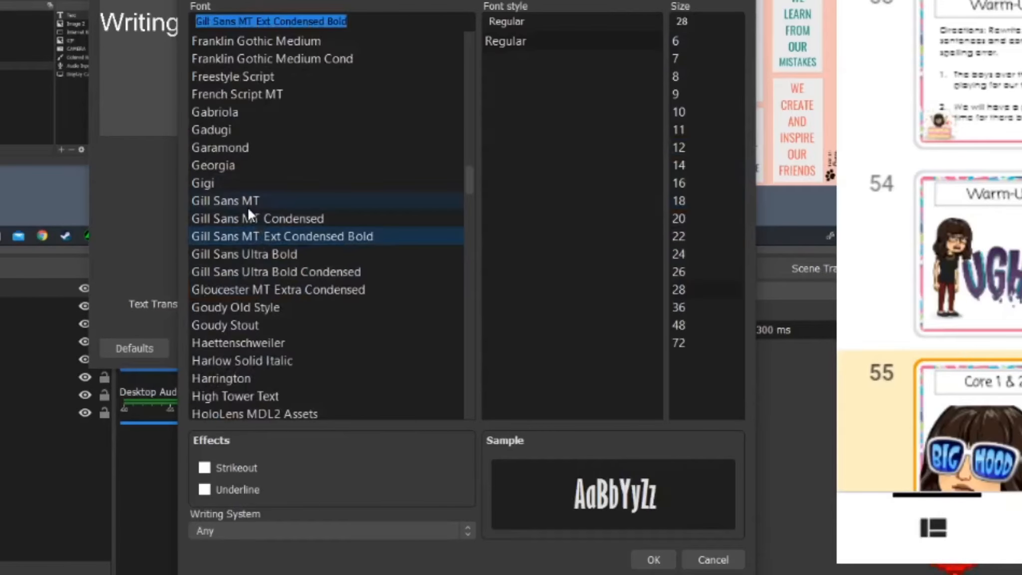
pyautogui.click(253, 213)
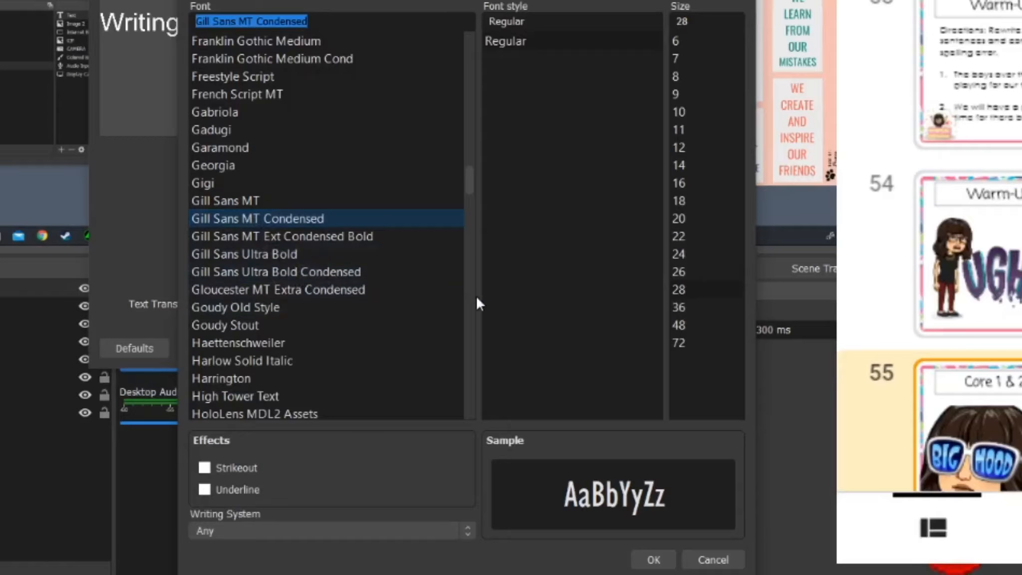
pyautogui.click(651, 560)
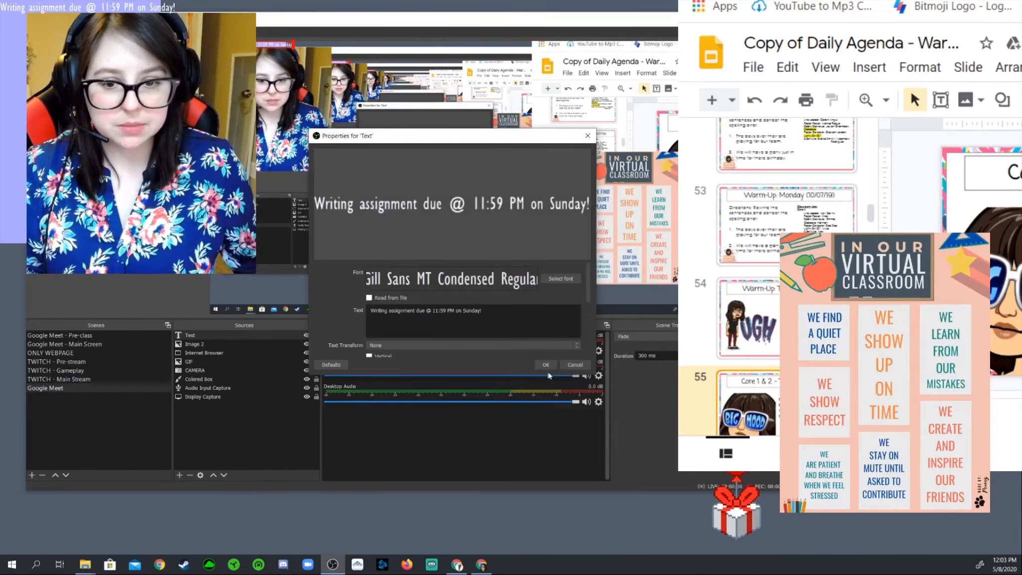
# Apply the text settings and move the banner to the bottom-left of the scene.
pyautogui.click(546, 364)
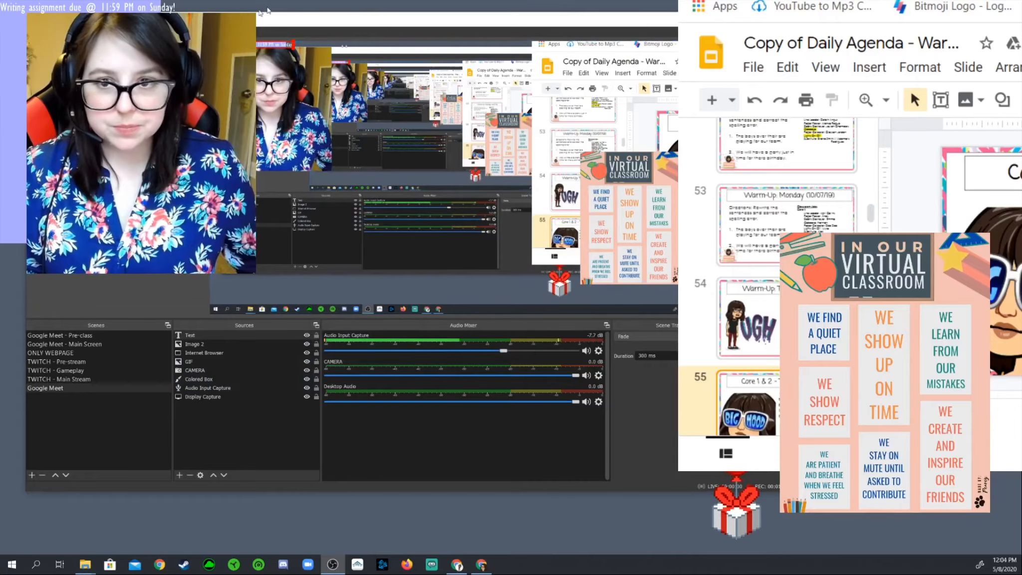
pyautogui.moveTo(274, 45); pyautogui.dragTo(344, 294)
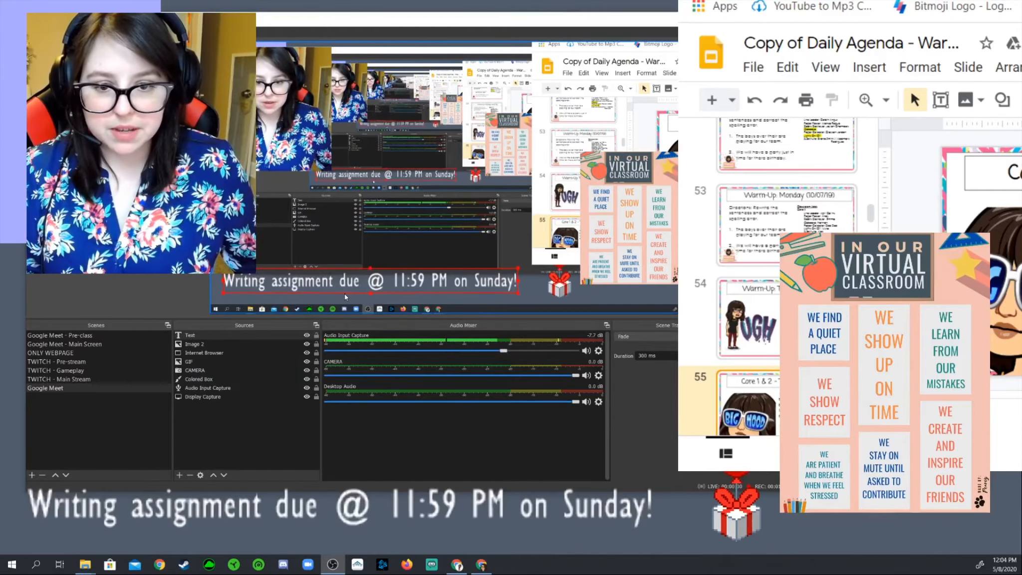
pyautogui.moveTo(408, 289); pyautogui.dragTo(399, 295)
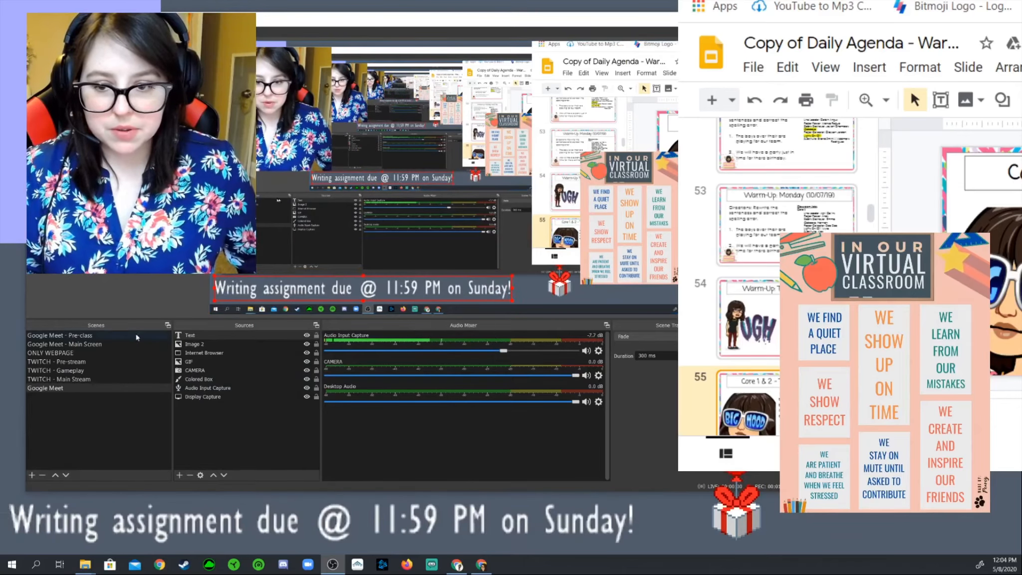
# Reopen the Text properties and raise the banner font size to 48.
pyautogui.doubleClick(212, 335)
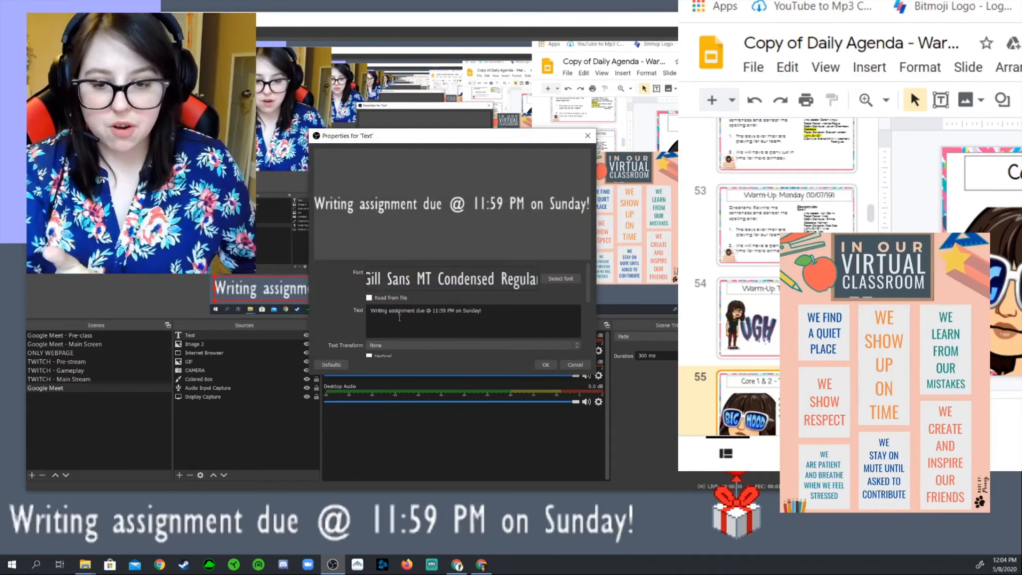
pyautogui.click(560, 278)
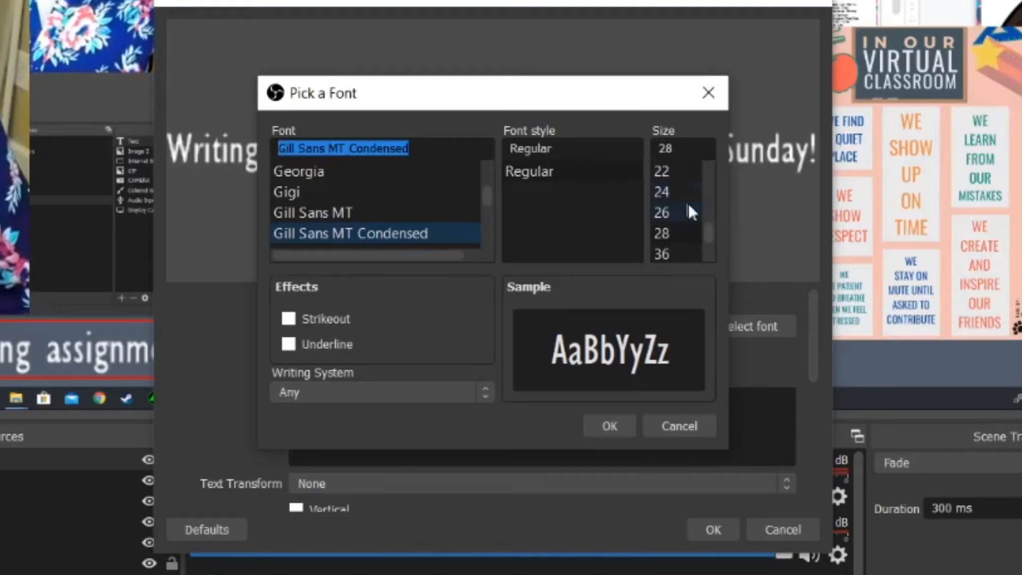
pyautogui.scroll(-1, 538, 230)
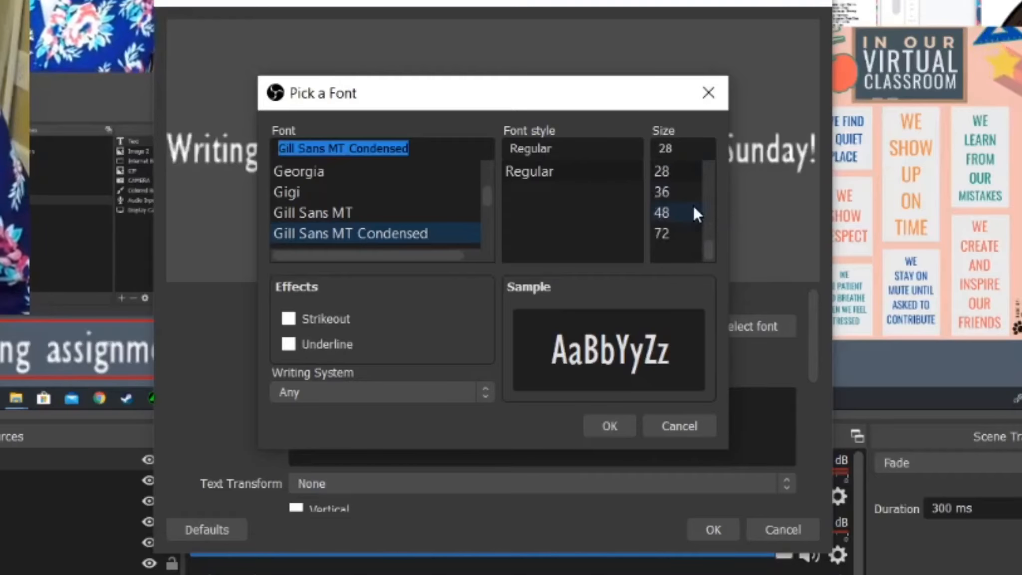
pyautogui.click(684, 214)
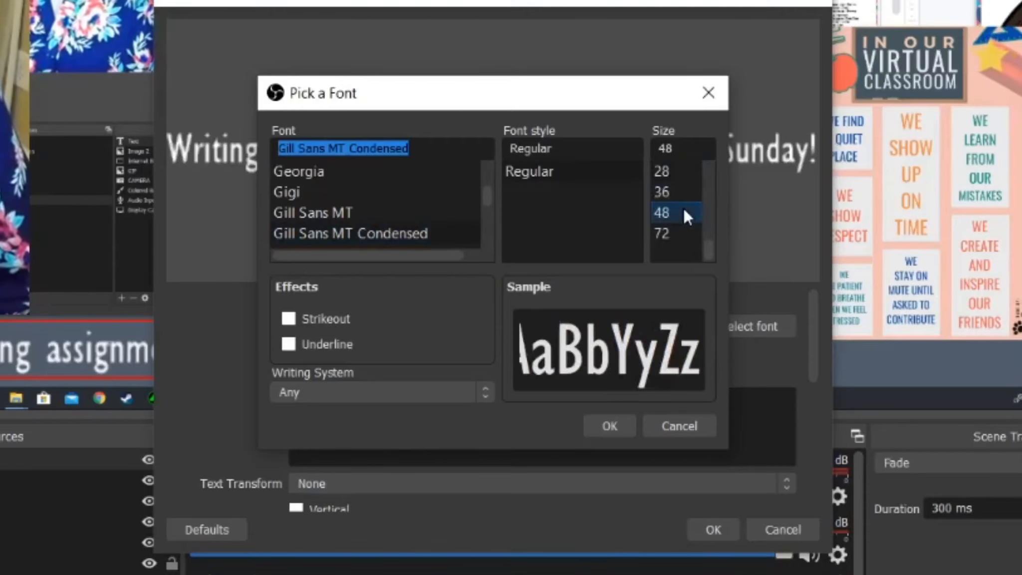
pyautogui.click(680, 236)
pyautogui.click(678, 221)
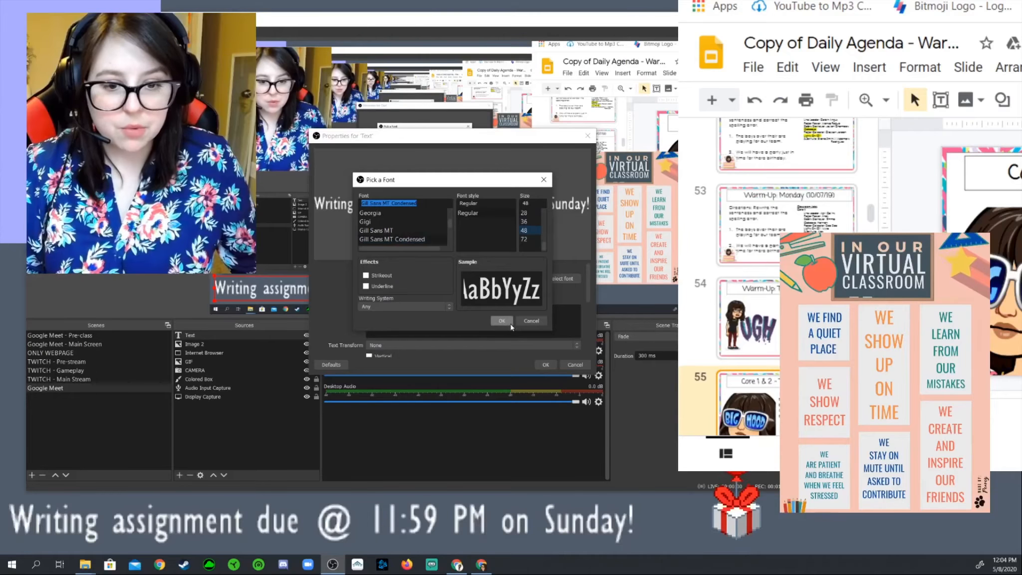
pyautogui.click(611, 427)
pyautogui.click(716, 529)
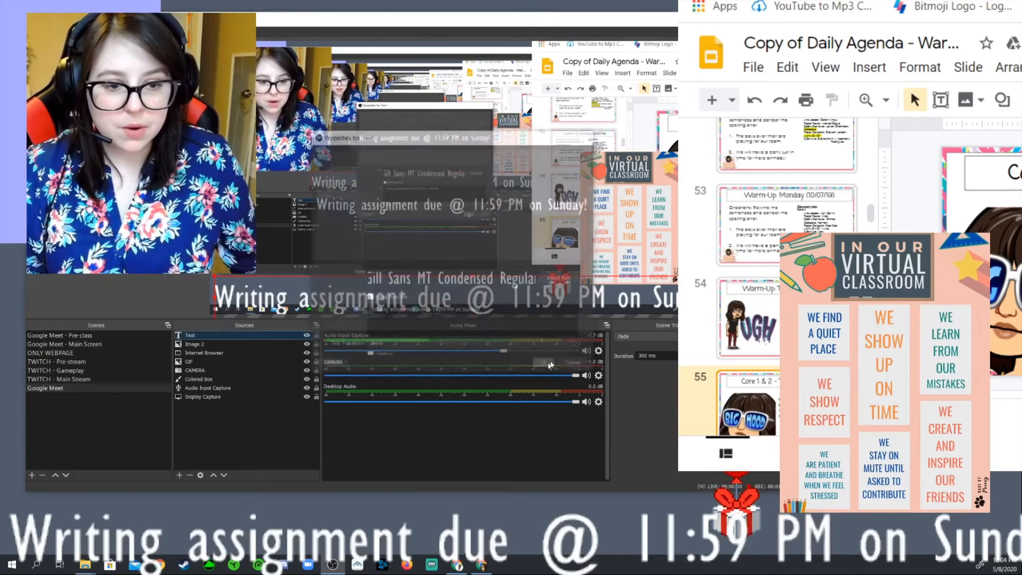
# Lock the Display Capture, then move the banner text up and resize it to fit the strip.
pyautogui.click(227, 289)
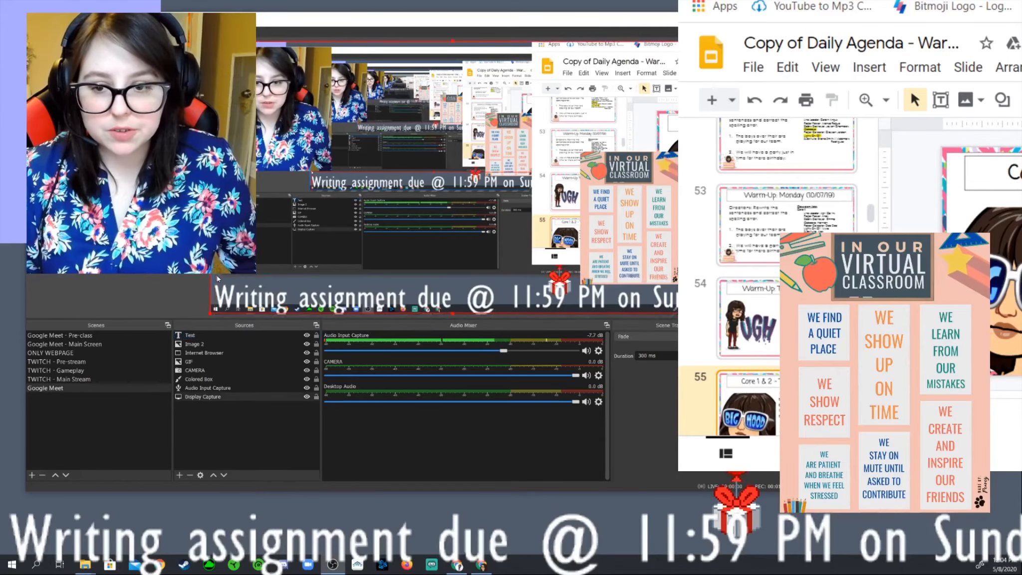
pyautogui.moveTo(226, 289); pyautogui.dragTo(255, 291)
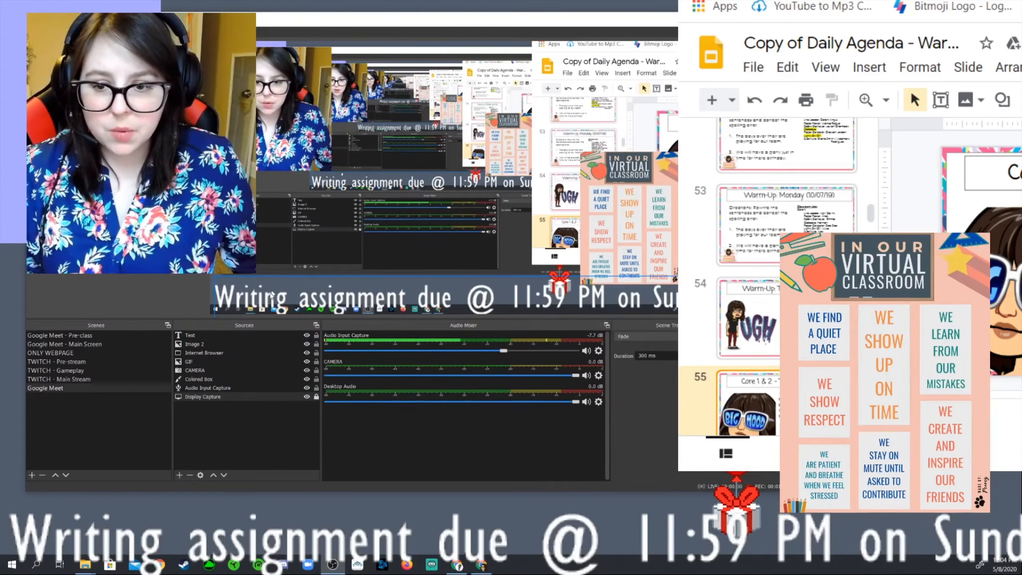
pyautogui.moveTo(291, 296); pyautogui.dragTo(281, 286)
pyautogui.click(207, 254)
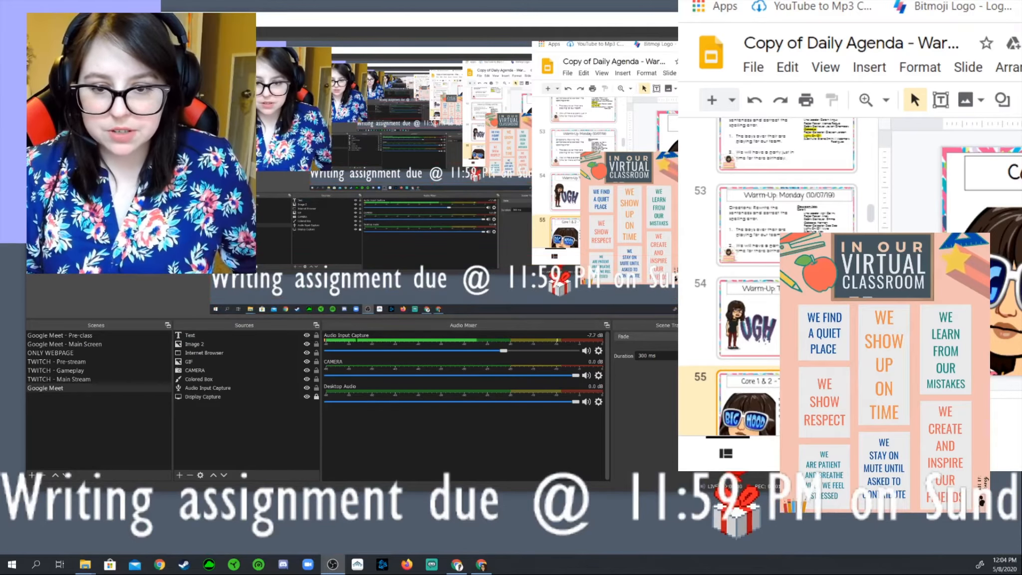
pyautogui.click(217, 264)
pyautogui.moveTo(210, 256); pyautogui.dragTo(263, 295)
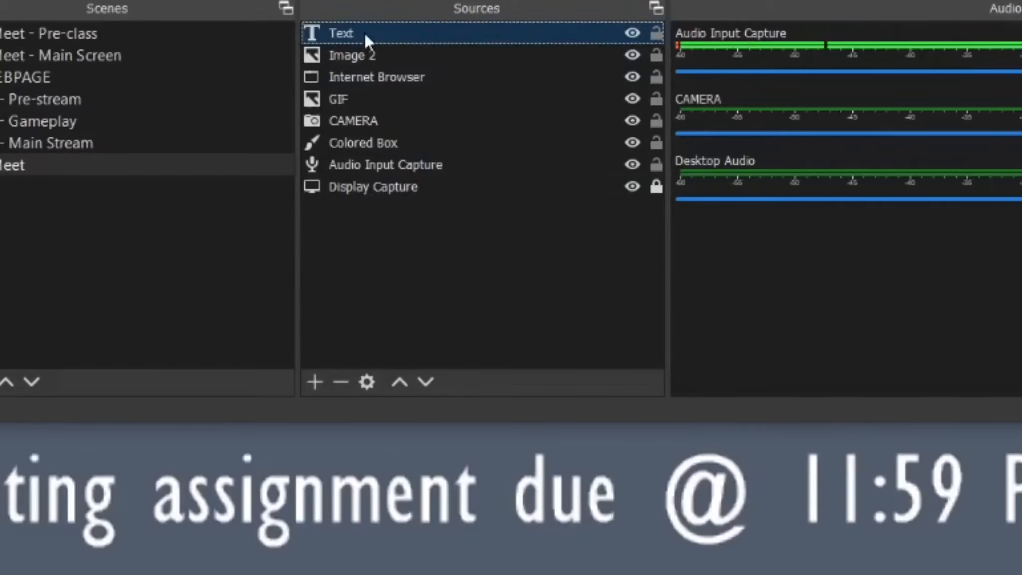
# Add a Scroll filter to the banner Text source.
pyautogui.rightClick(365, 33)
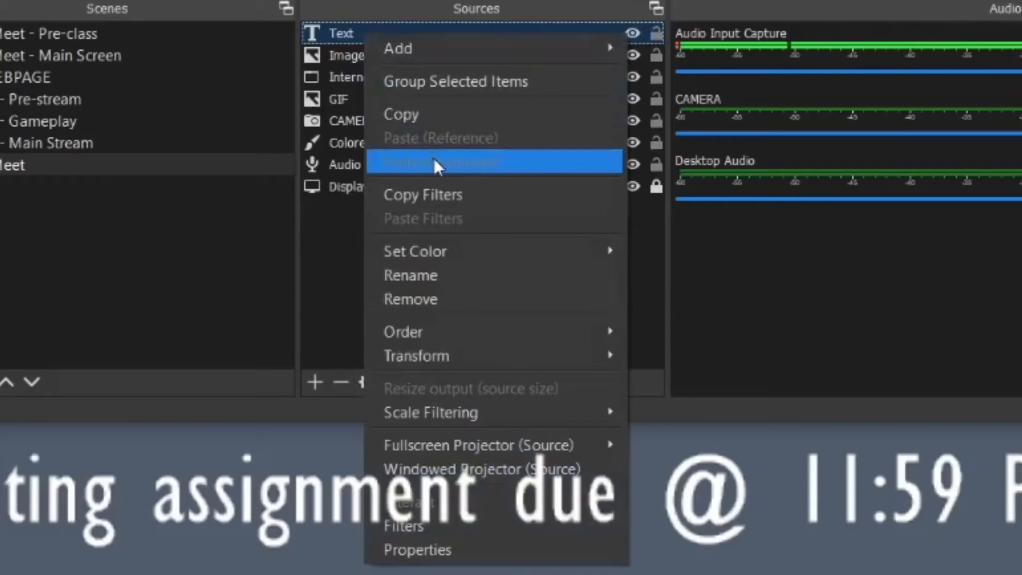
pyautogui.click(503, 527)
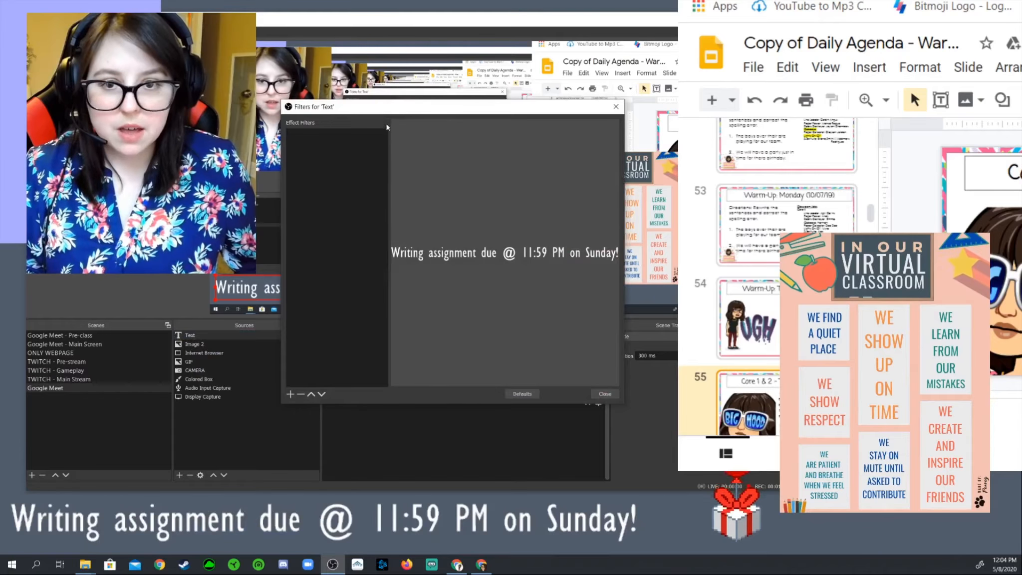
pyautogui.moveTo(386, 106); pyautogui.dragTo(383, 57)
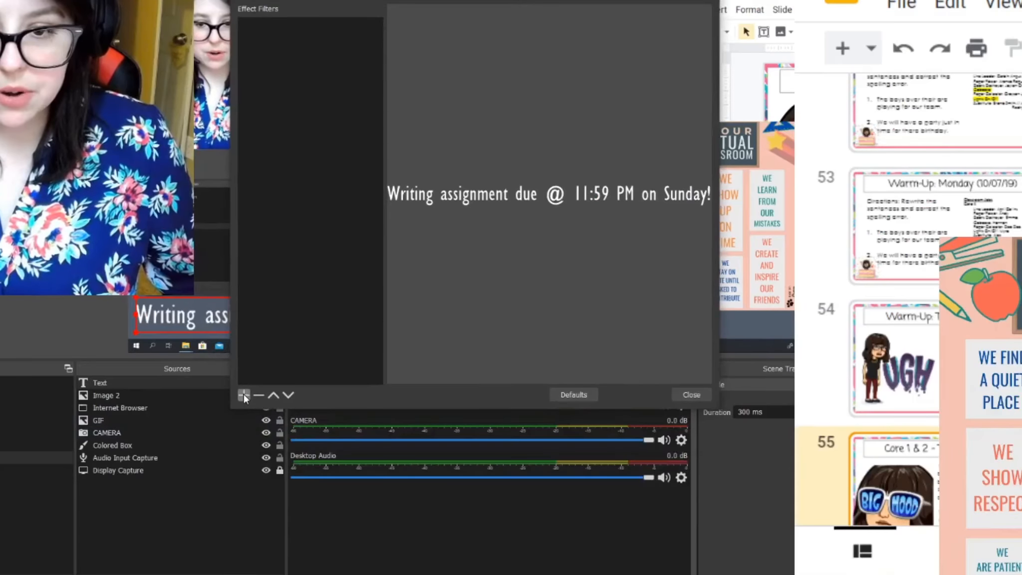
pyautogui.click(243, 394)
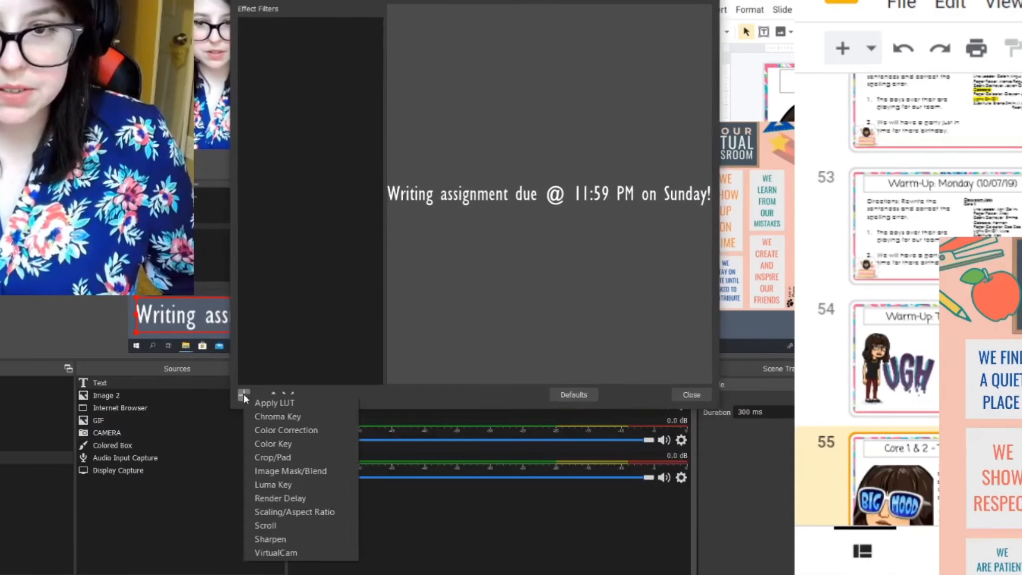
pyautogui.click(325, 527)
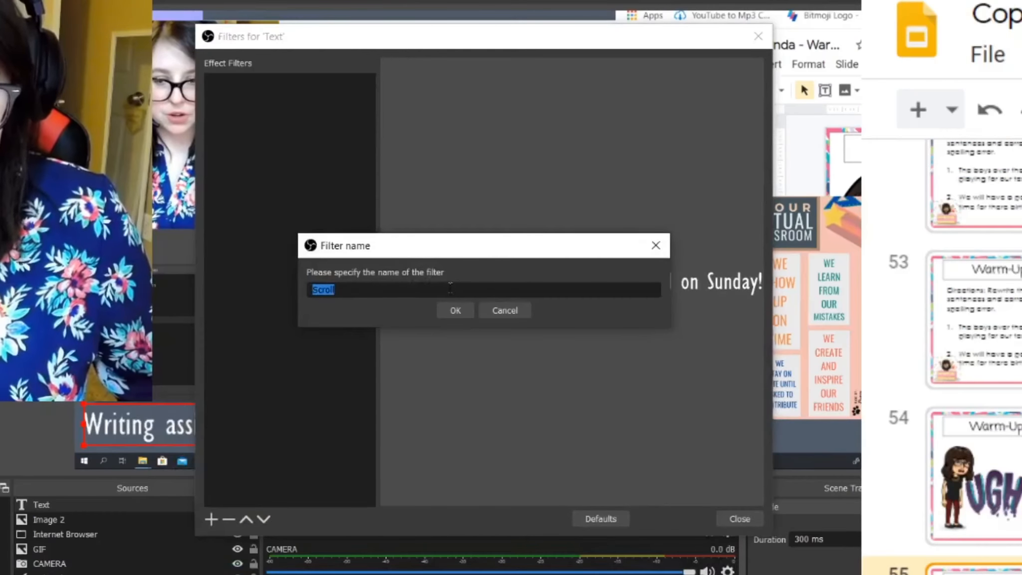
pyautogui.click(467, 313)
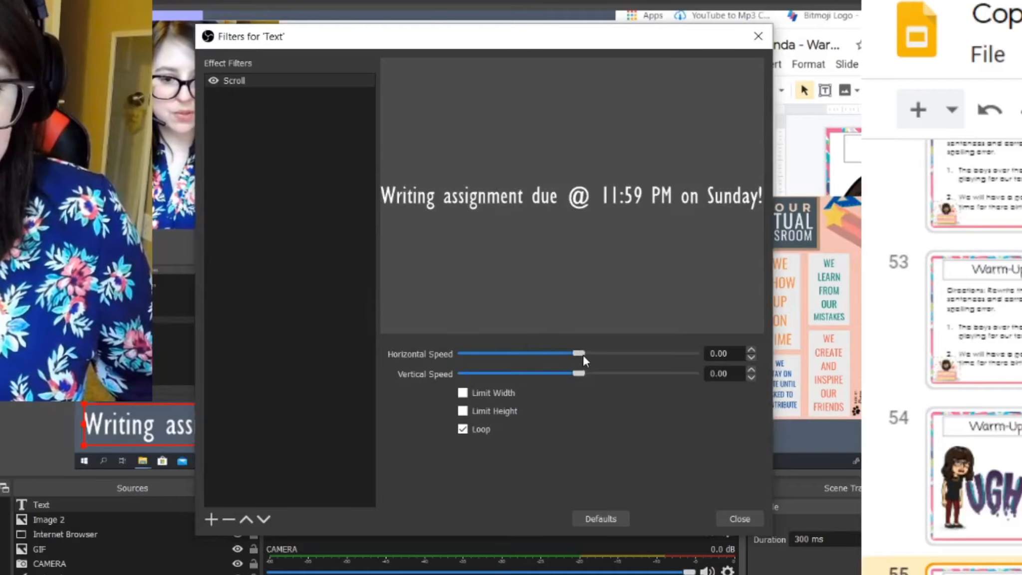
# Tune the Scroll filter to horizontal speed 10 with vertical speed 0.
pyautogui.moveTo(583, 352); pyautogui.dragTo(589, 352)
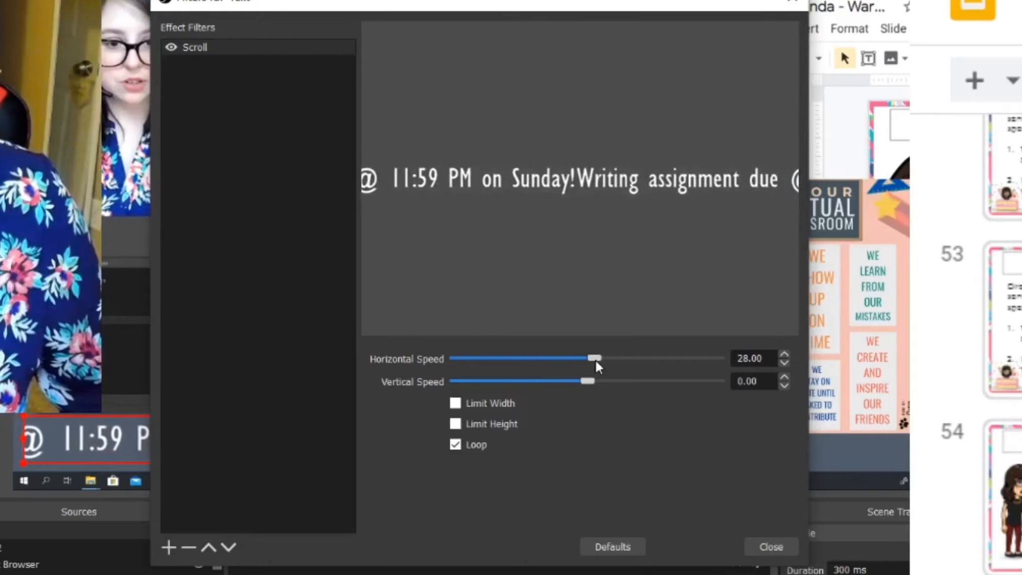
pyautogui.moveTo(516, 246); pyautogui.dragTo(500, 246)
pyautogui.moveTo(570, 360); pyautogui.dragTo(556, 361)
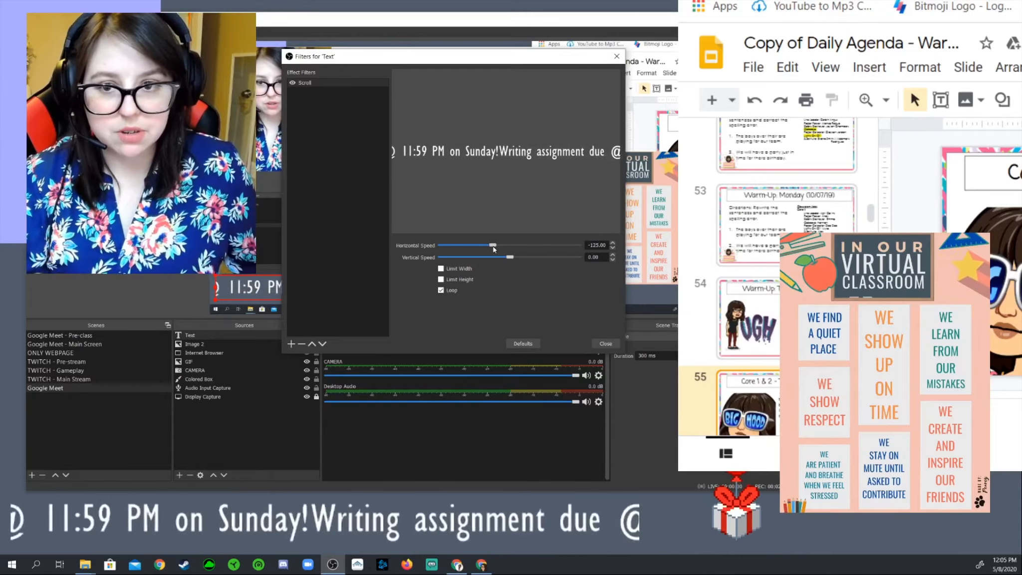
pyautogui.moveTo(493, 245); pyautogui.dragTo(499, 245)
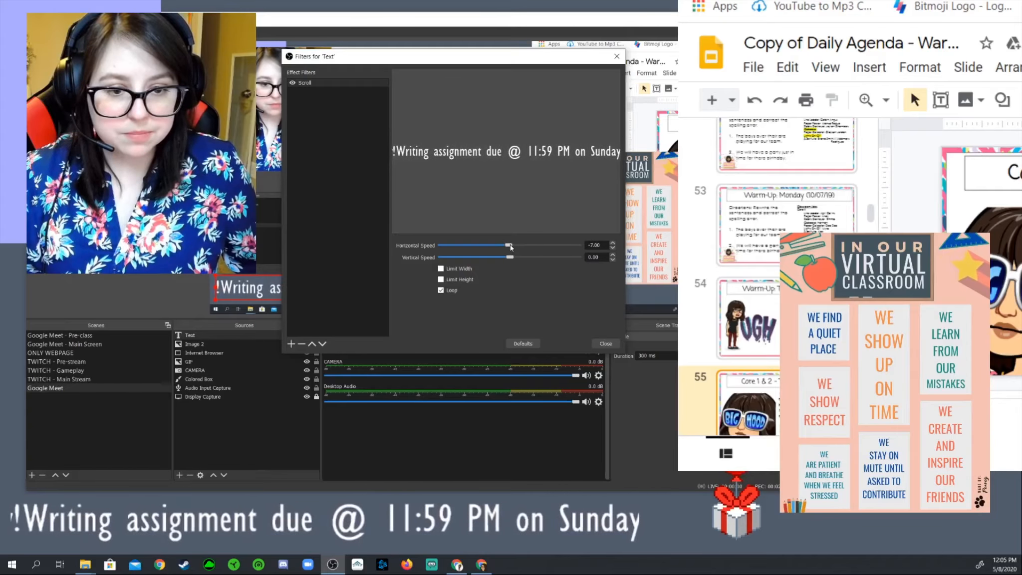
pyautogui.moveTo(510, 244); pyautogui.dragTo(499, 258)
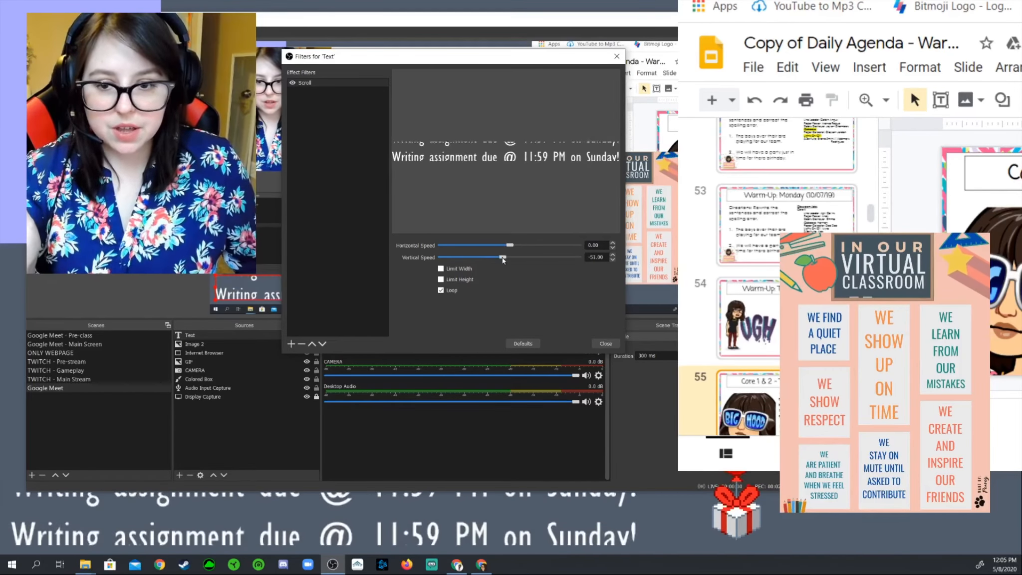
pyautogui.moveTo(502, 258); pyautogui.dragTo(516, 260)
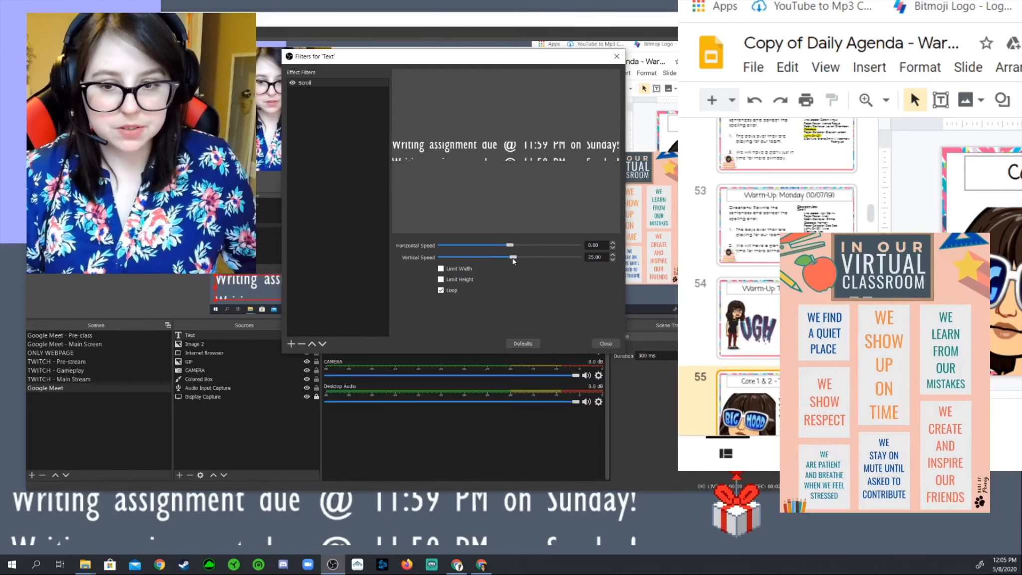
pyautogui.moveTo(513, 261); pyautogui.dragTo(509, 260)
pyautogui.click(614, 243)
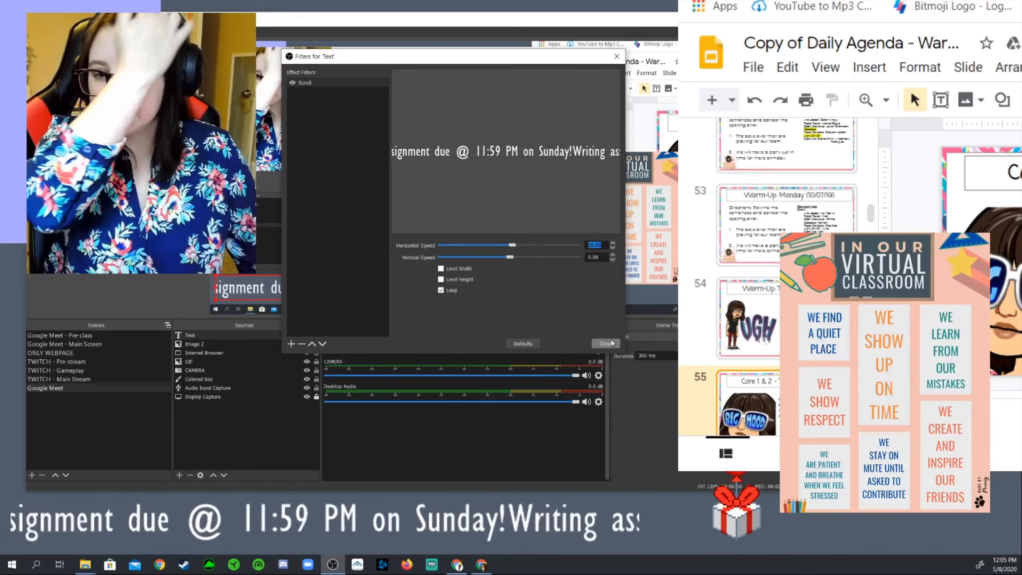
pyautogui.click(606, 344)
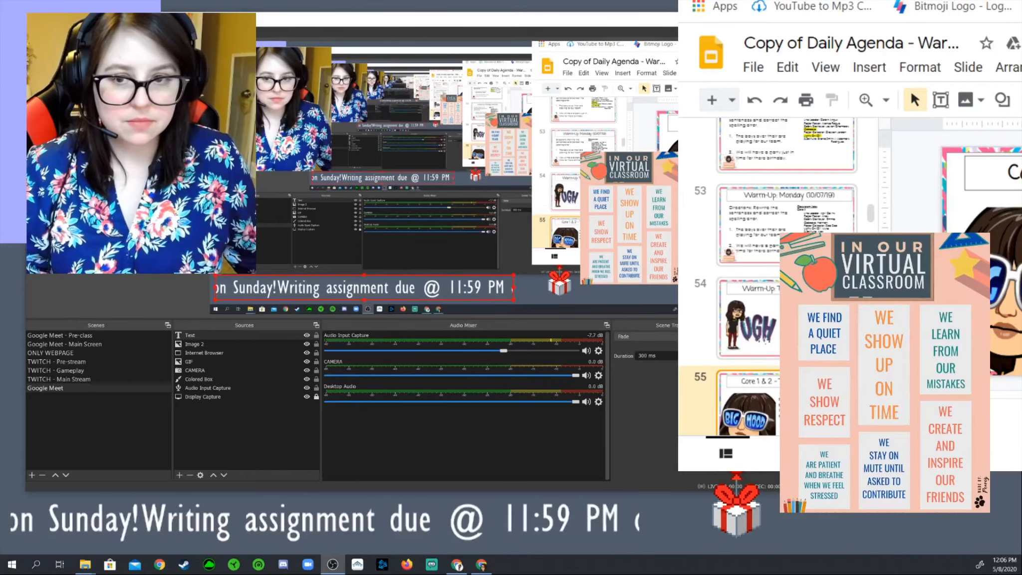
# Shift the lavender box down-right behind the webcam and move the Internet Browser slides page left.
pyautogui.moveTo(217, 105); pyautogui.dragTo(238, 112)
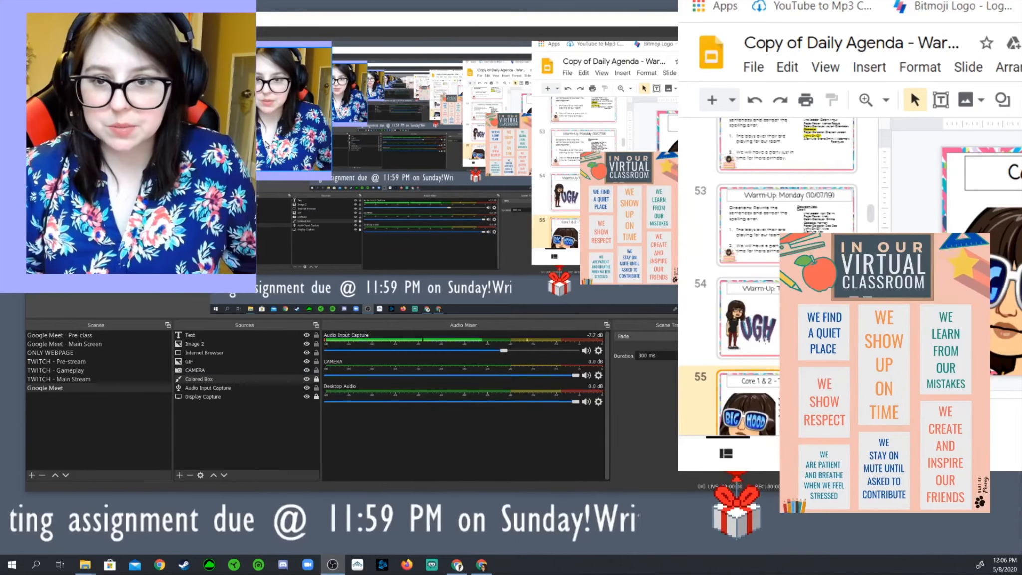
pyautogui.click(206, 372)
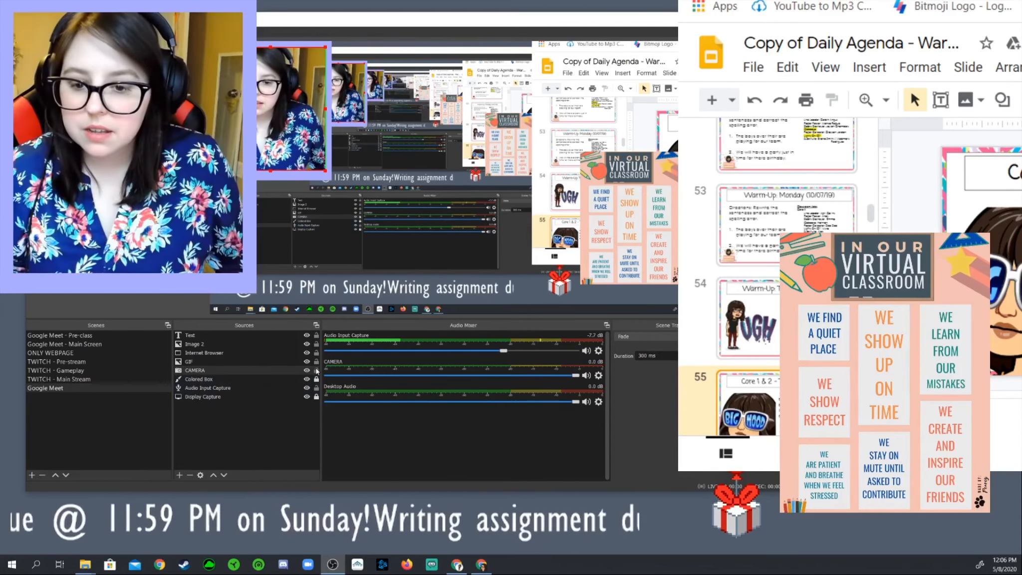
pyautogui.click(313, 352)
pyautogui.moveTo(578, 127); pyautogui.dragTo(378, 164)
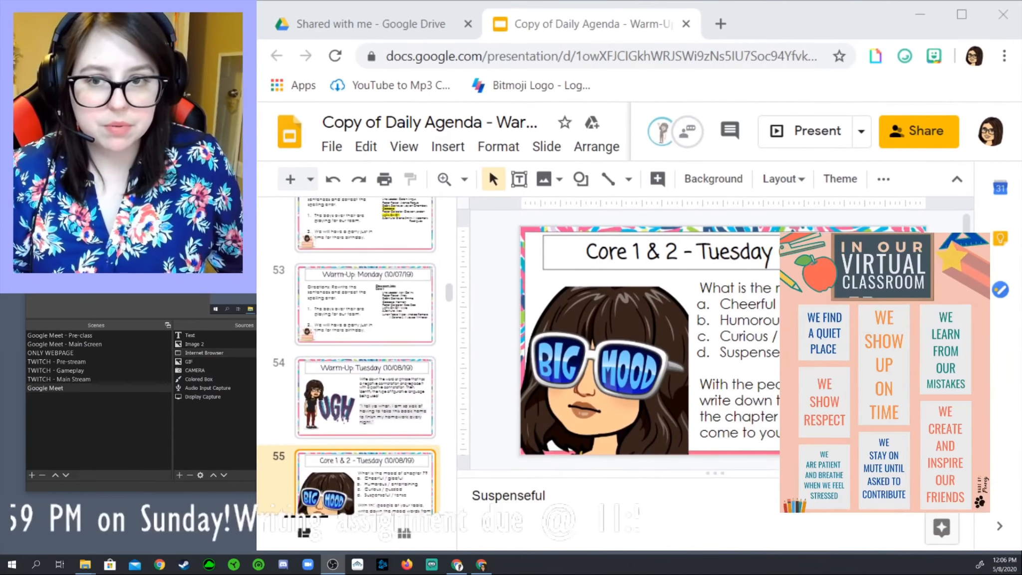
# Drag the Image 2 classroom-rules poster to the left edge of the preview.
pyautogui.click(236, 346)
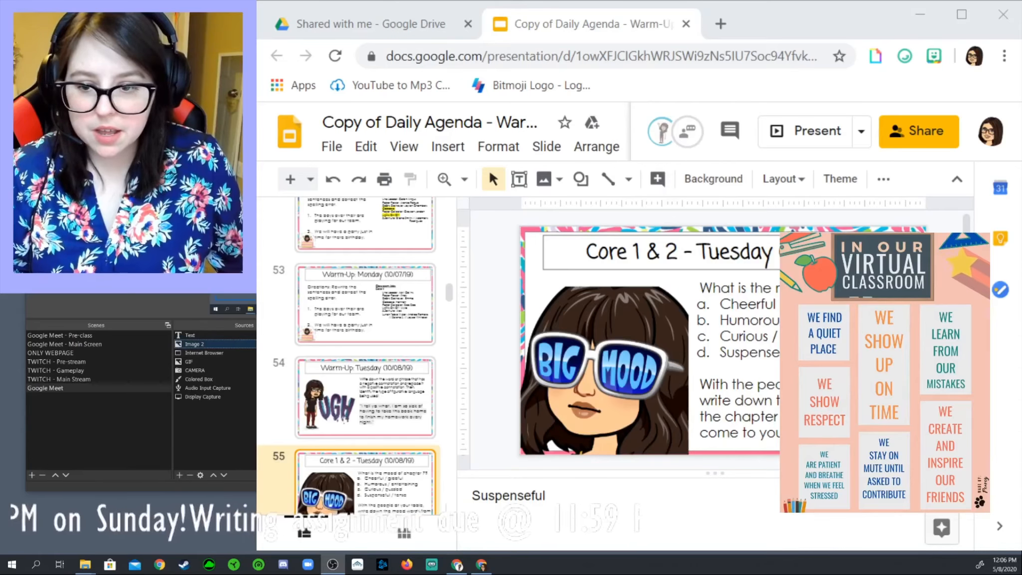
pyautogui.moveTo(633, 216); pyautogui.dragTo(260, 246)
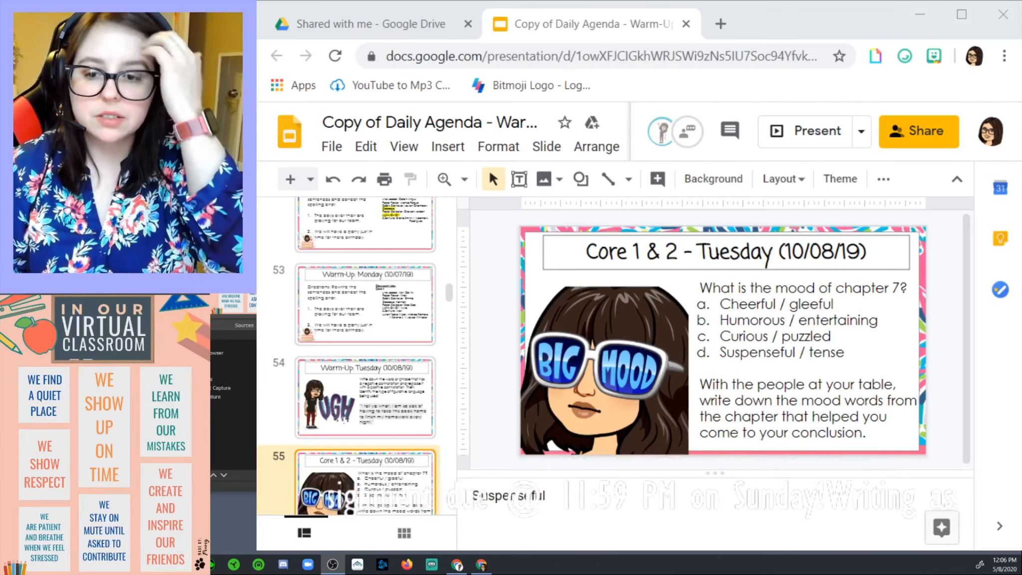
pyautogui.rightClick(247, 369)
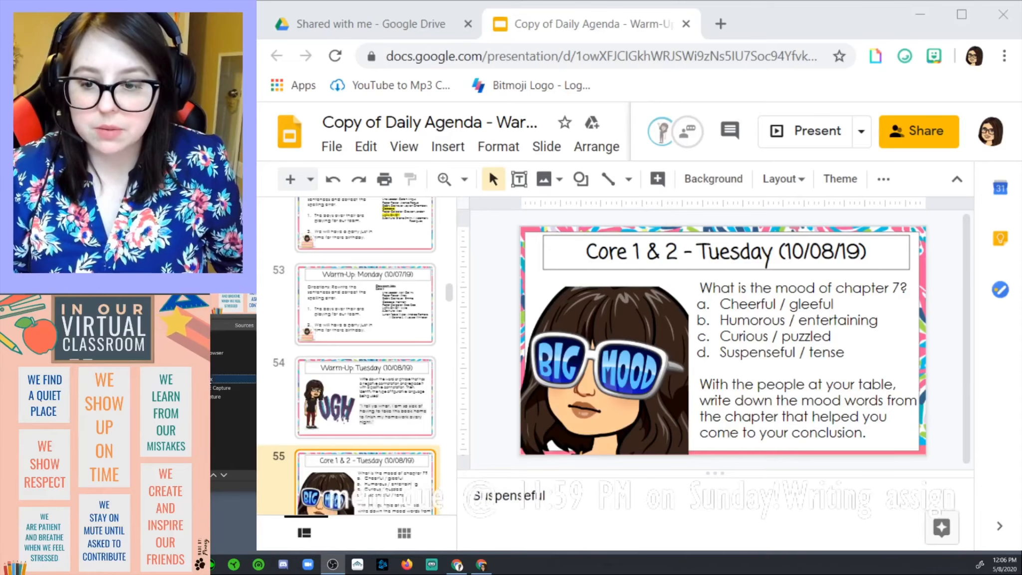